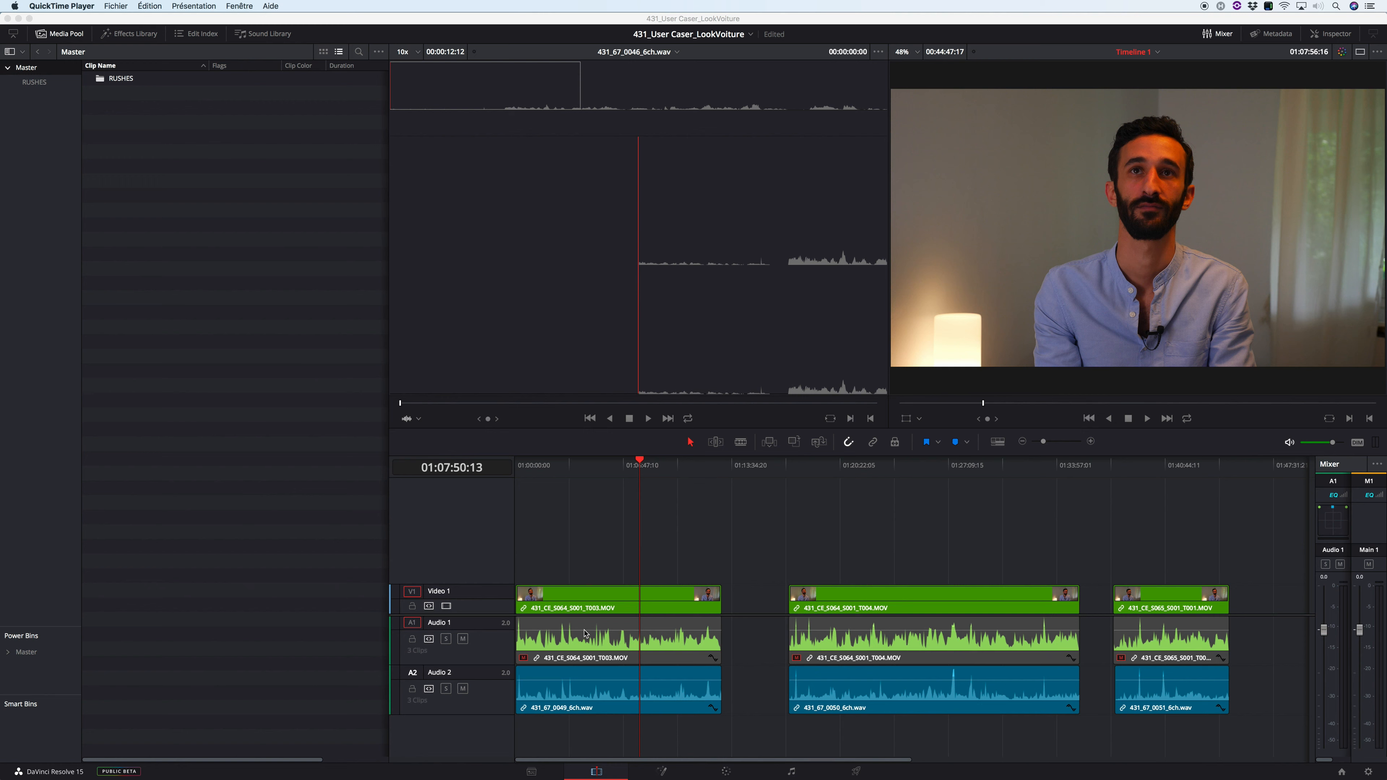
# Step: Move all the clips on the timeline together to a later position, freeing space at the start
pyautogui.click(729, 516)
pyautogui.press('super+a')
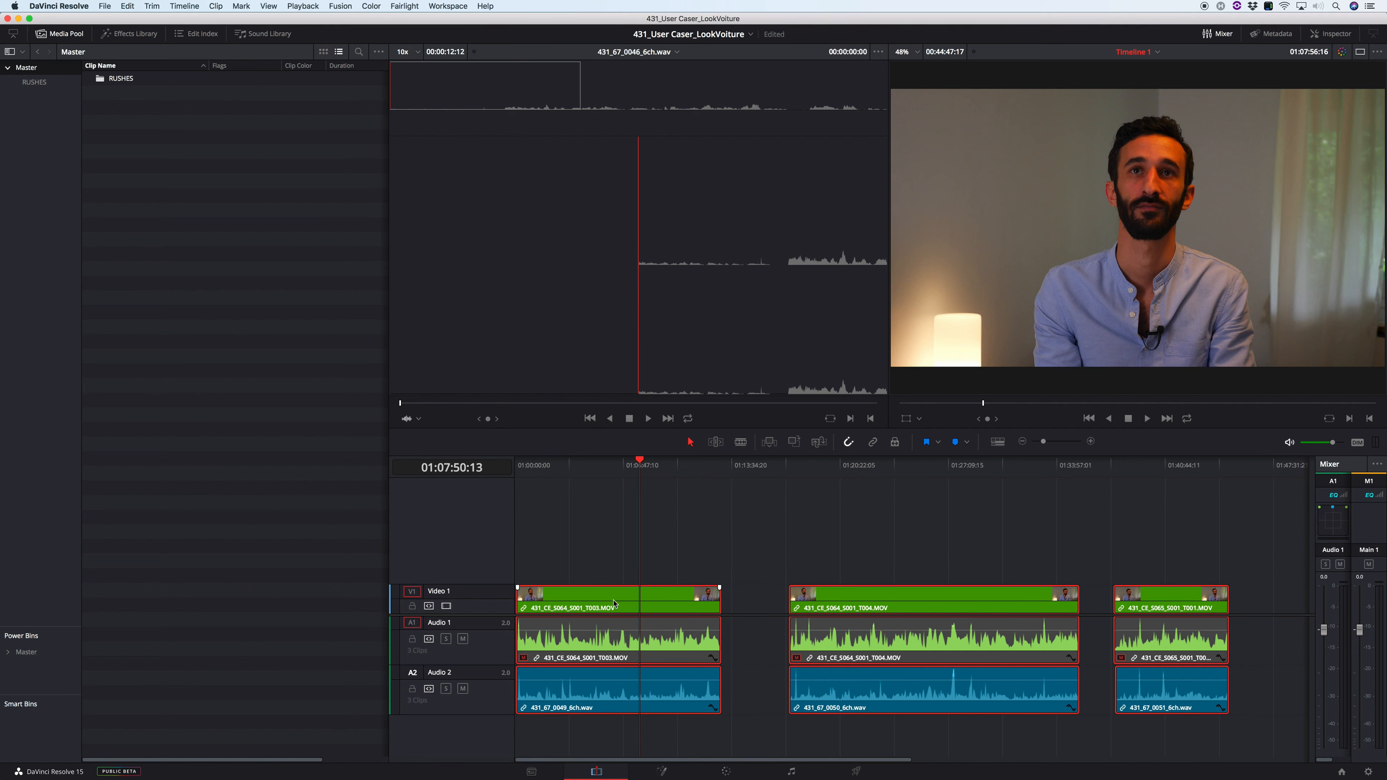
pyautogui.moveTo(598, 602); pyautogui.dragTo(1077, 606)
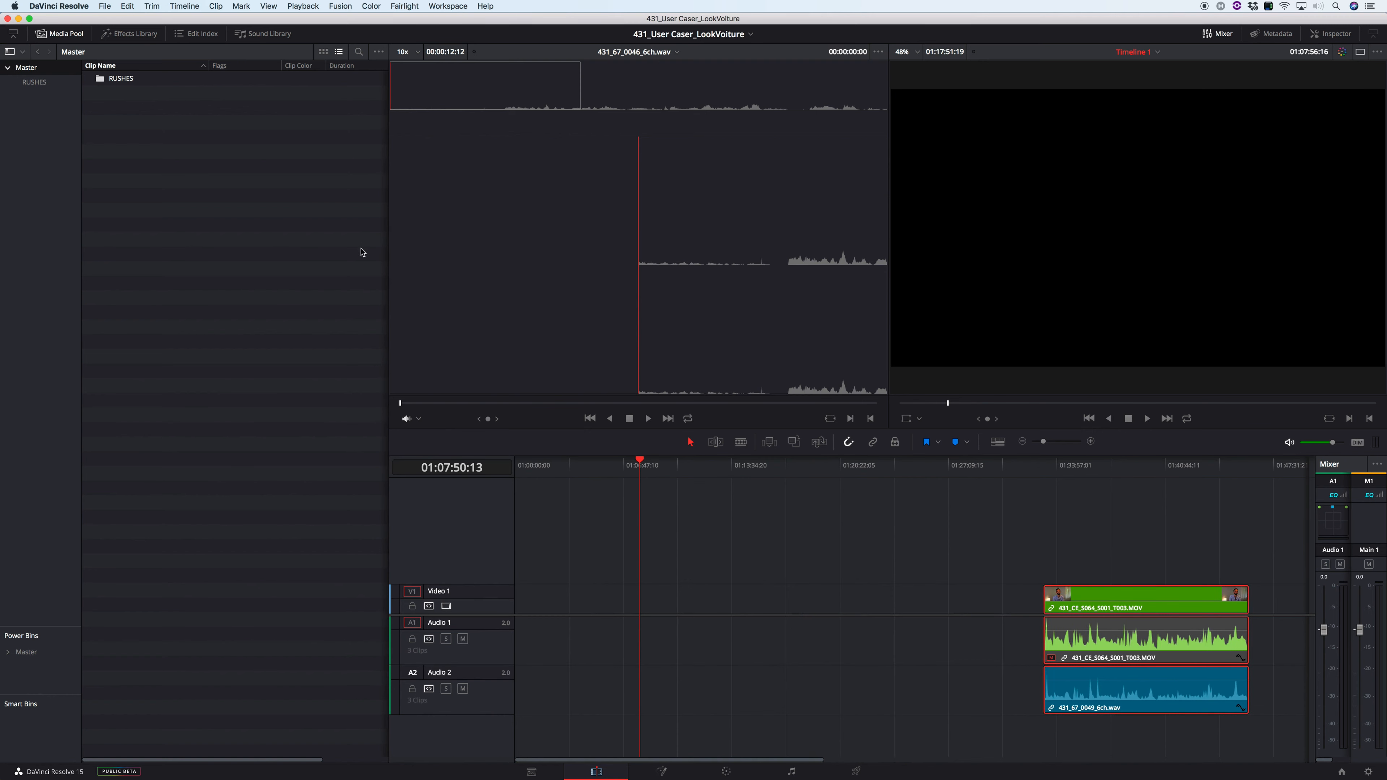
# Step: Place 431_CE_S064_S001_T001.MOV and 431_CE_S064_S001_T002.MOV from the RUSHES bin back to back in the empty space at the timeline's start
pyautogui.doubleClick(132, 80)
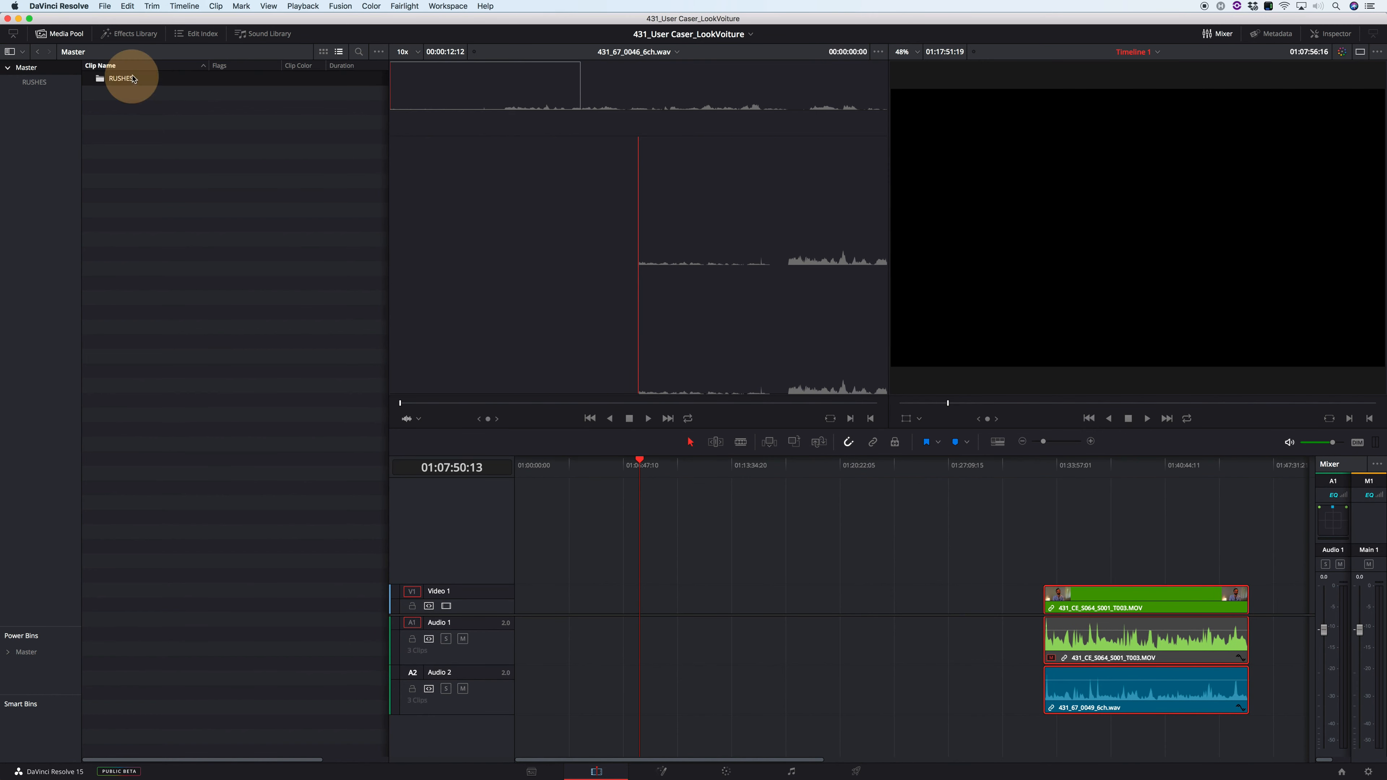
pyautogui.keyDown('shift'); pyautogui.click(226, 181); pyautogui.keyUp('shift')
pyautogui.moveTo(185, 168); pyautogui.dragTo(633, 598)
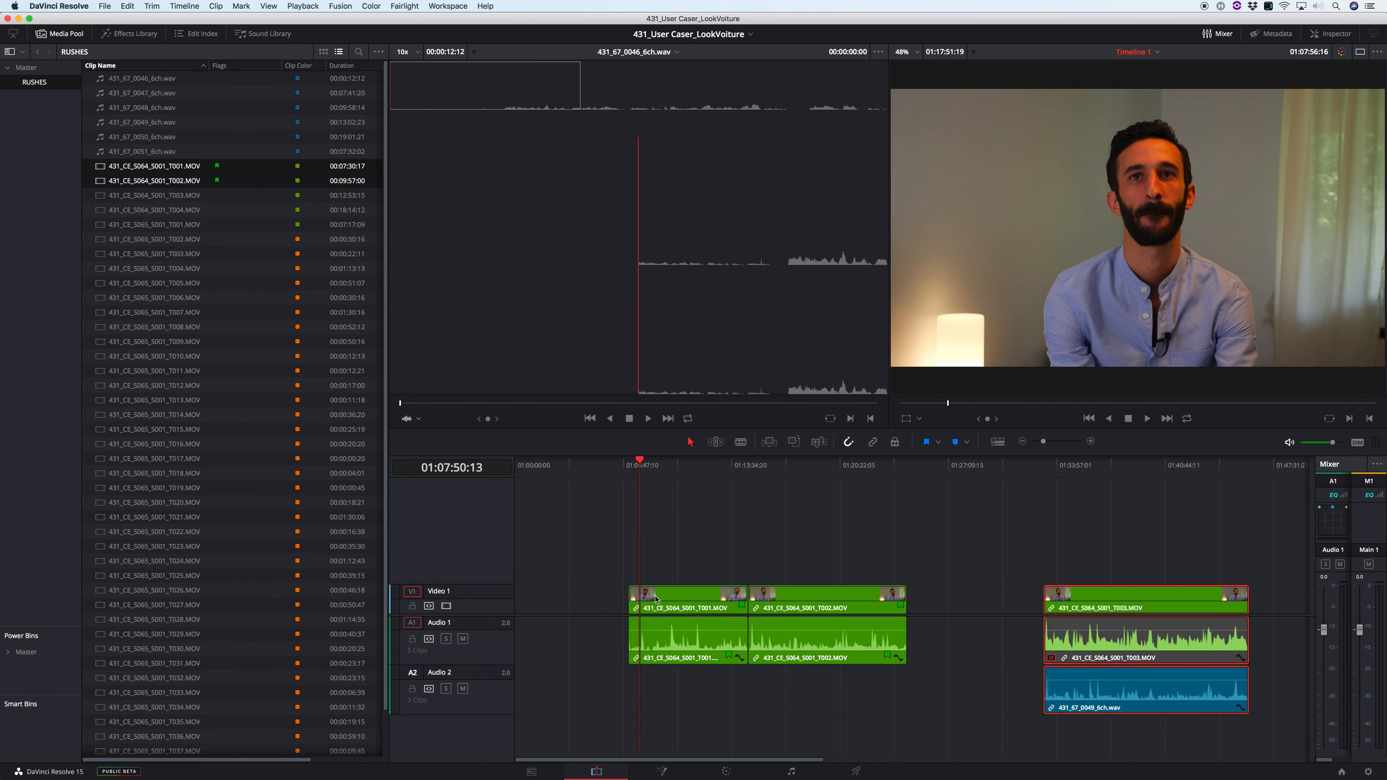
pyautogui.hotkey('shift', 'z')
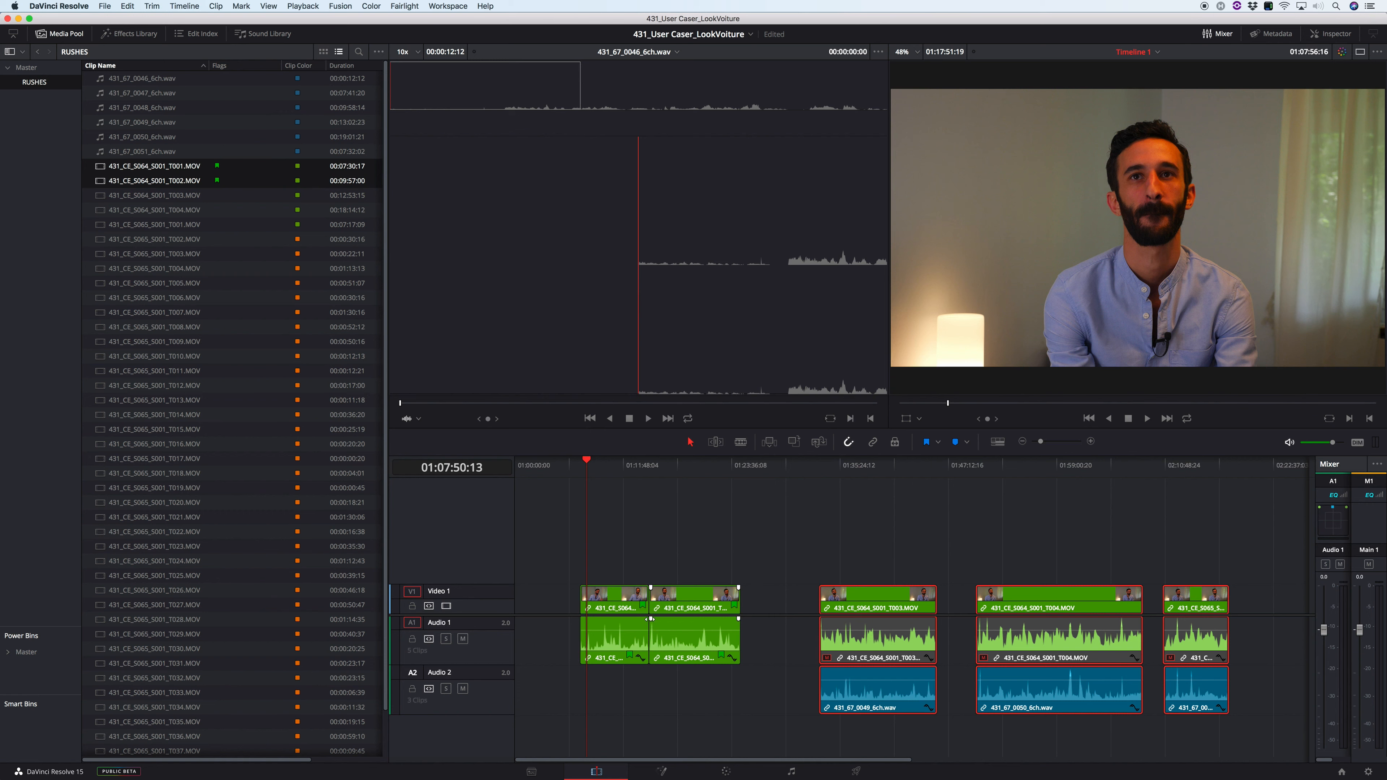
# Step: Match the frame of the first timeline clip at 01:10:37:08 in the source viewer
pyautogui.click(609, 470)
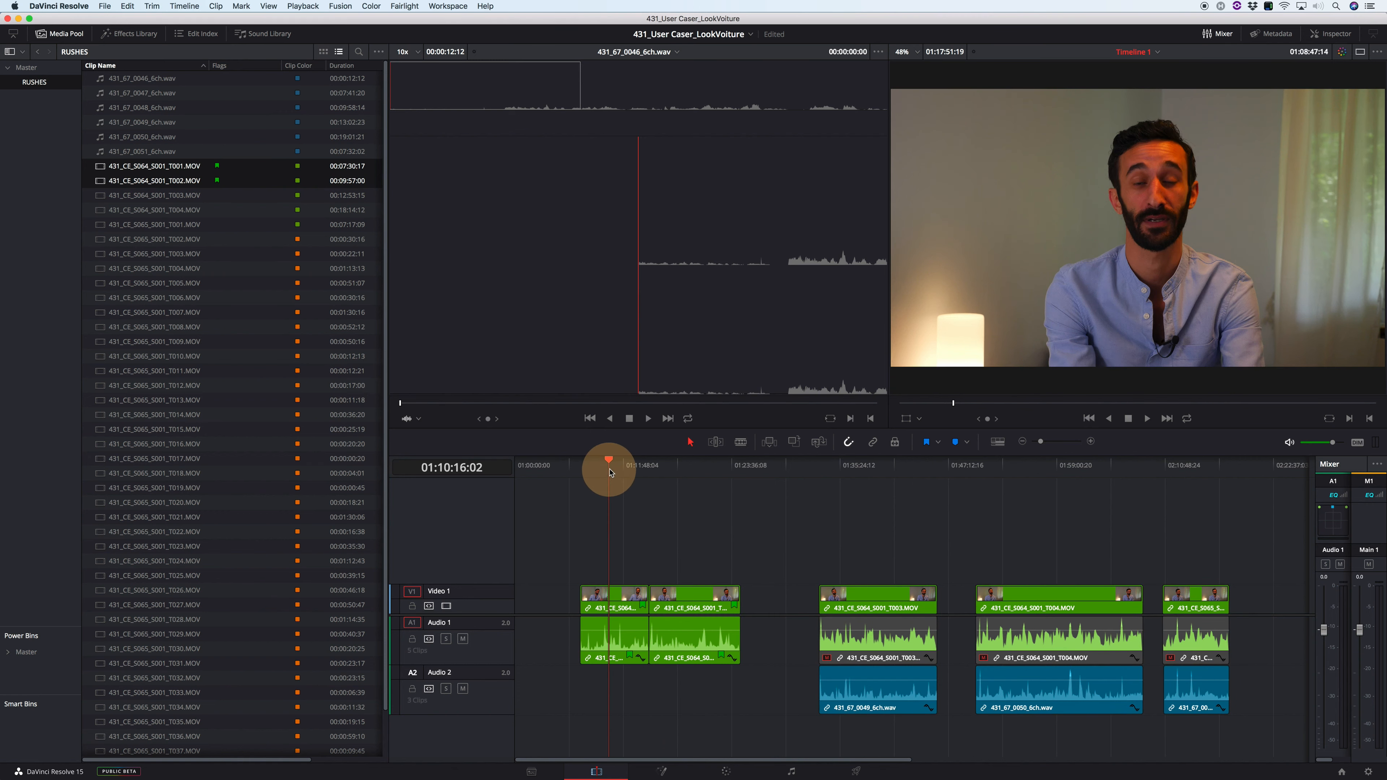
pyautogui.moveTo(611, 473); pyautogui.dragTo(613, 471)
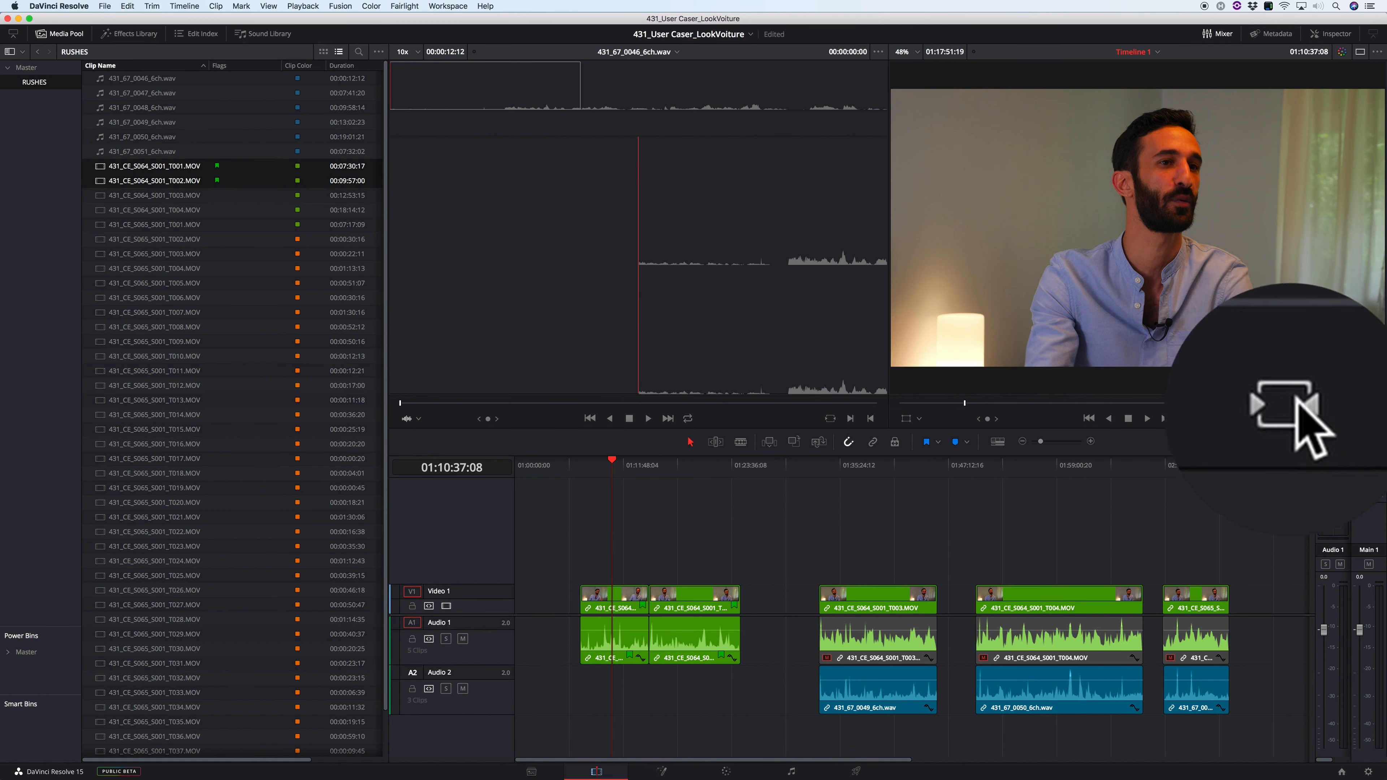
pyautogui.click(1331, 419)
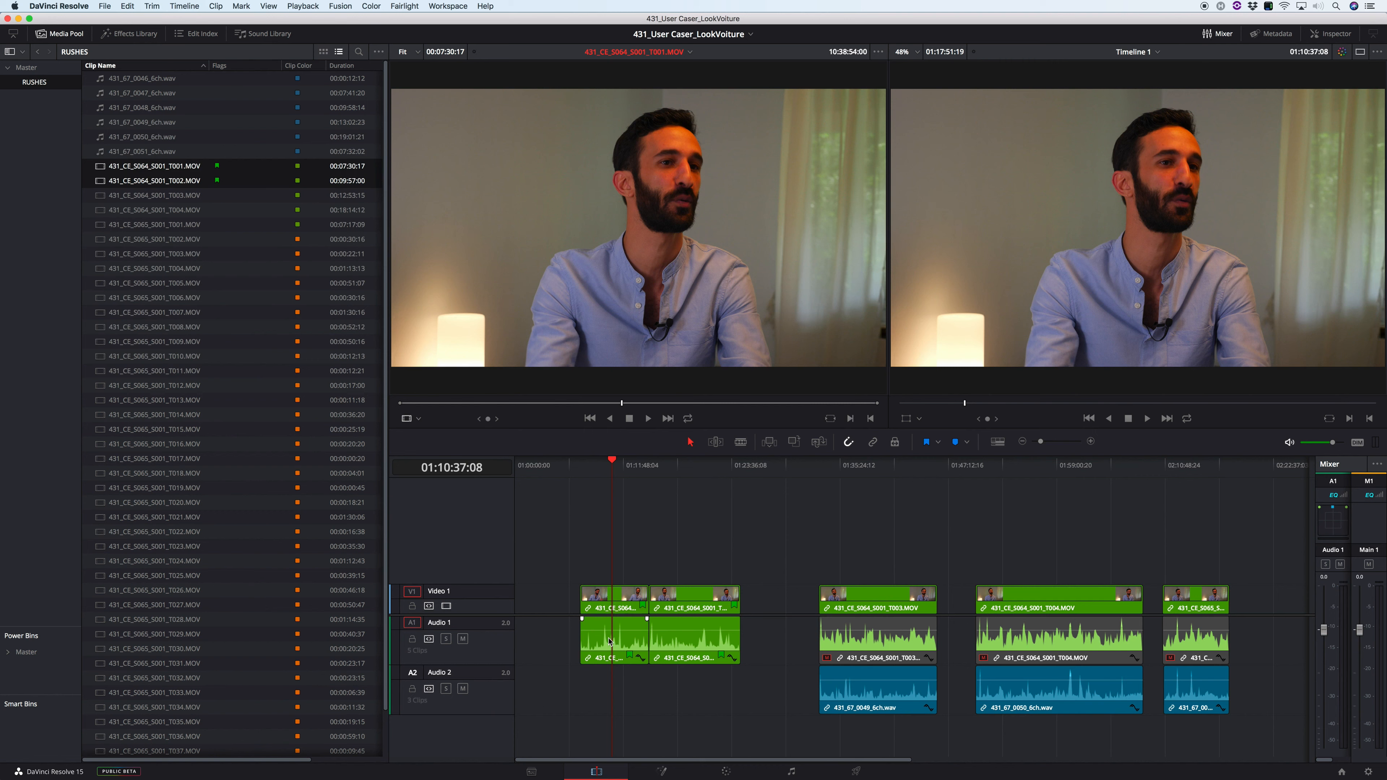
# Step: Place a 00:00:44:13 excerpt of 431_CE_S064_S001_T001.MOV in the gap after the T002 clip, and delete it again
pyautogui.click(640, 402)
pyautogui.press('i')
pyautogui.click(690, 404)
pyautogui.press('o')
pyautogui.moveTo(719, 371); pyautogui.dragTo(782, 610)
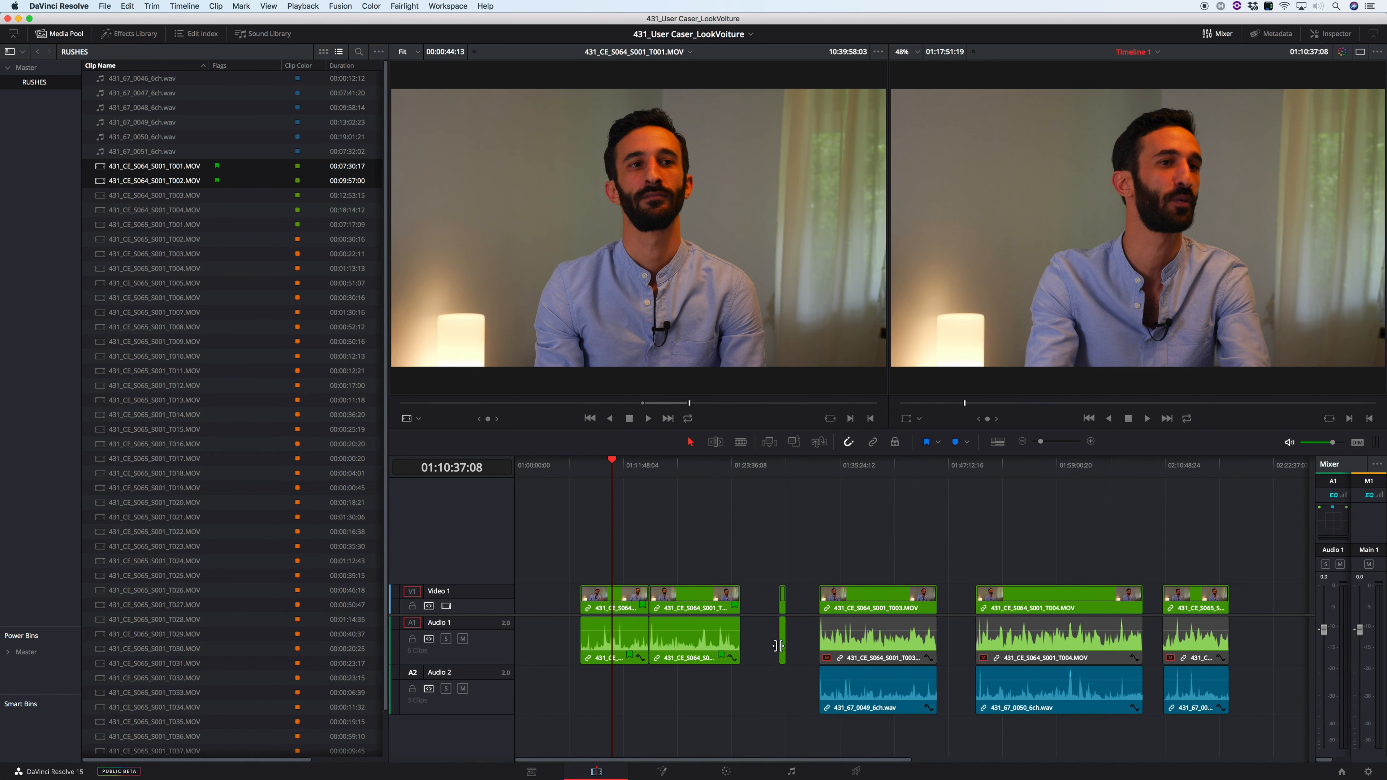
pyautogui.click(783, 632)
pyautogui.press('BackSpace')
# Step: Match the T003 clip's frame at 01:39:11:02, mark a 00:00:58:09 range in the source and place it in the gap after T002
pyautogui.click(873, 464)
pyautogui.press('f')
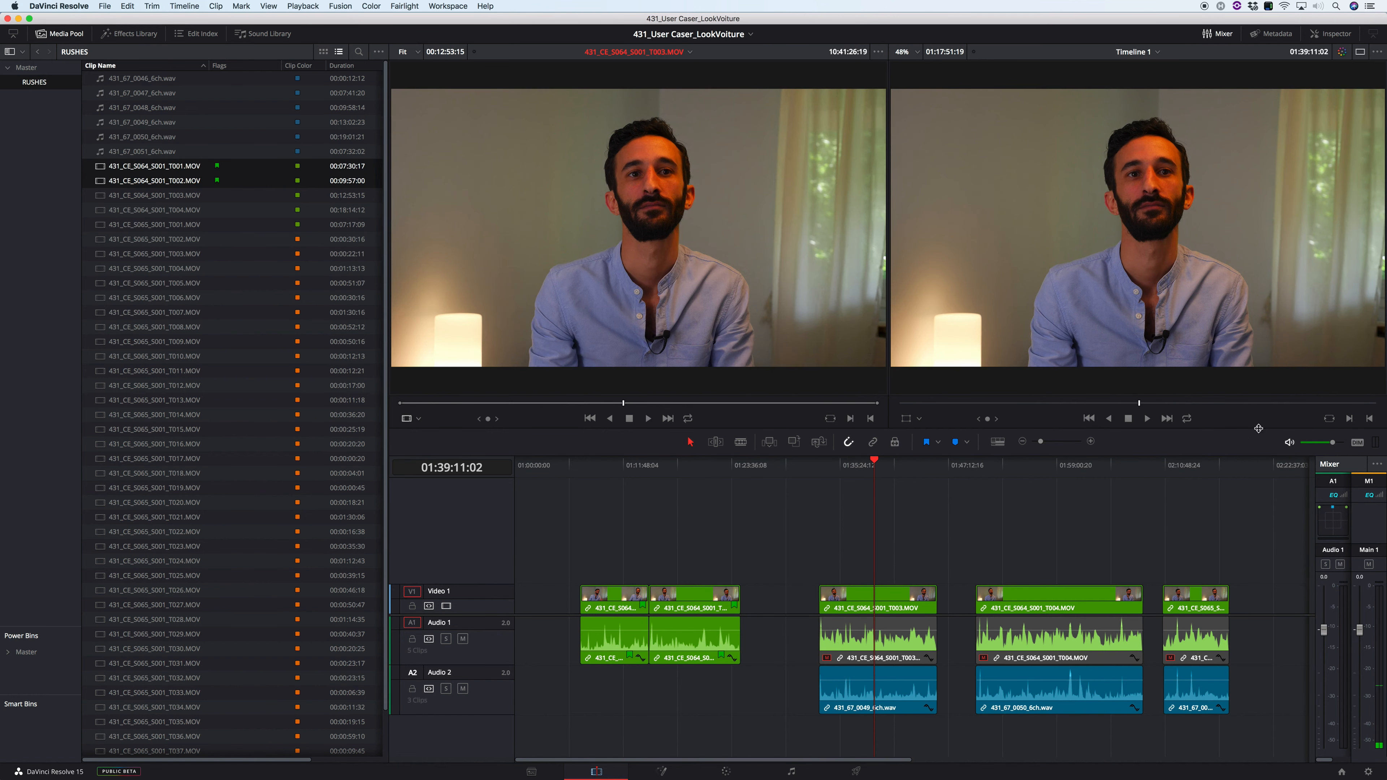
pyautogui.press('i')
pyautogui.click(659, 403)
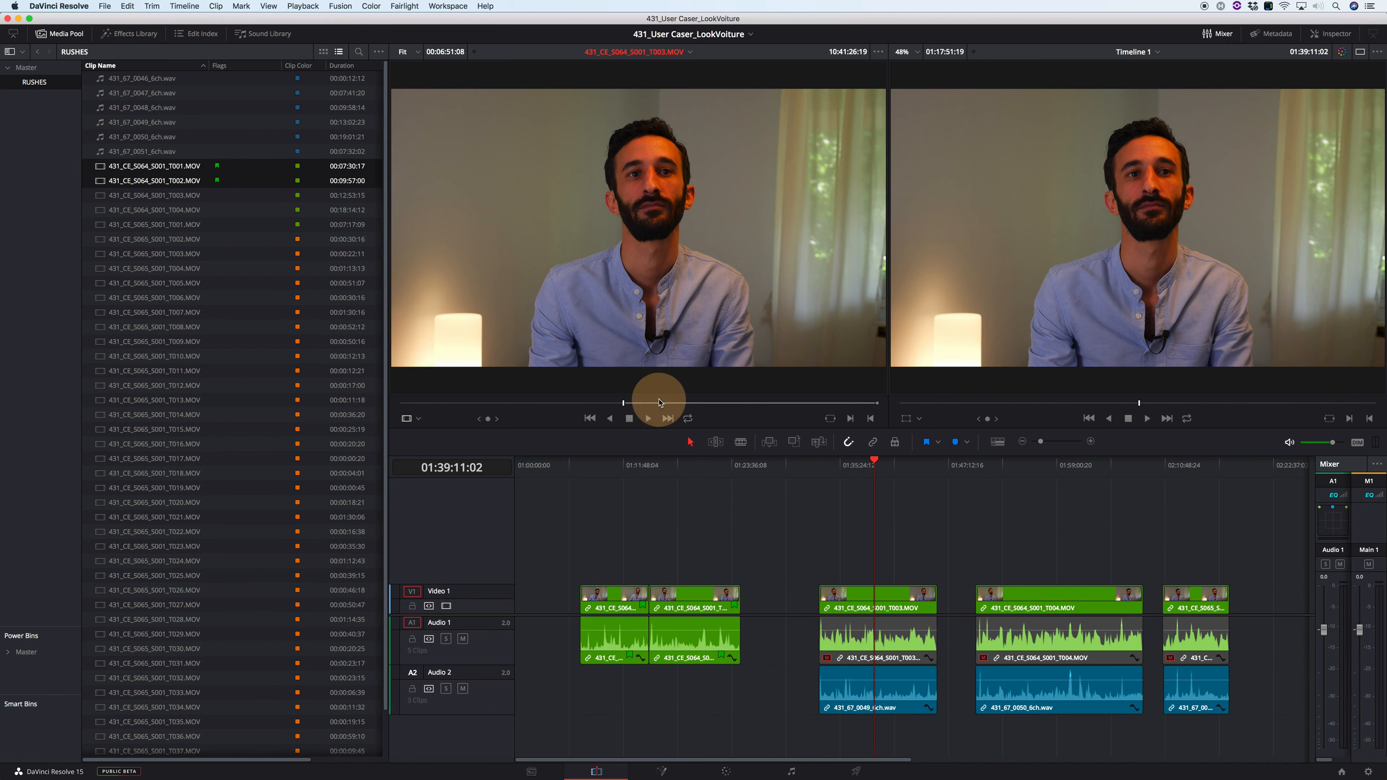
pyautogui.press('o')
pyautogui.moveTo(671, 322); pyautogui.dragTo(780, 634)
# Step: Play part of the inserted T003 excerpt and the end of the T002 clip on the timeline
pyautogui.click(781, 466)
pyautogui.press('super+equal')
pyautogui.press('super+equal')
pyautogui.press('super+equal')
pyautogui.press('super+minus')
pyautogui.moveTo(912, 477); pyautogui.dragTo(954, 482)
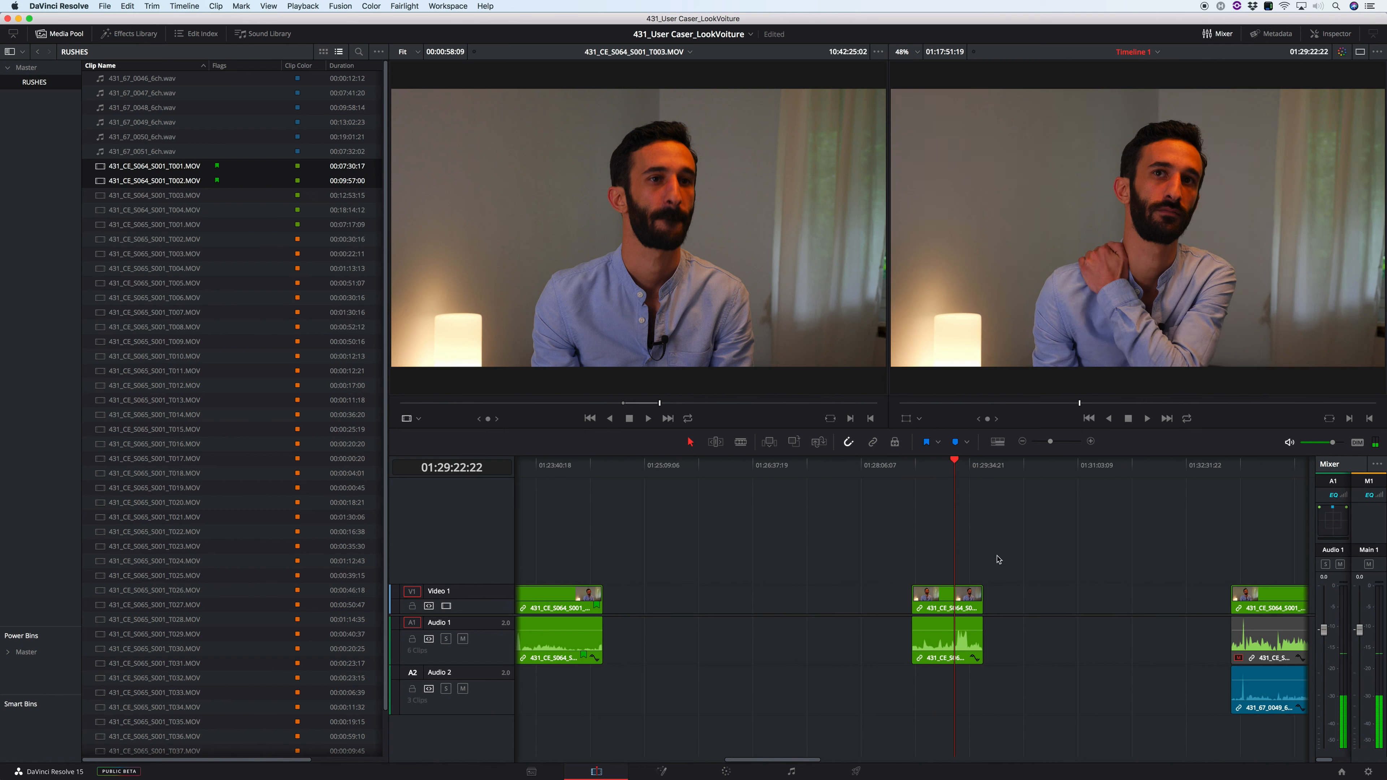
pyautogui.press('space')
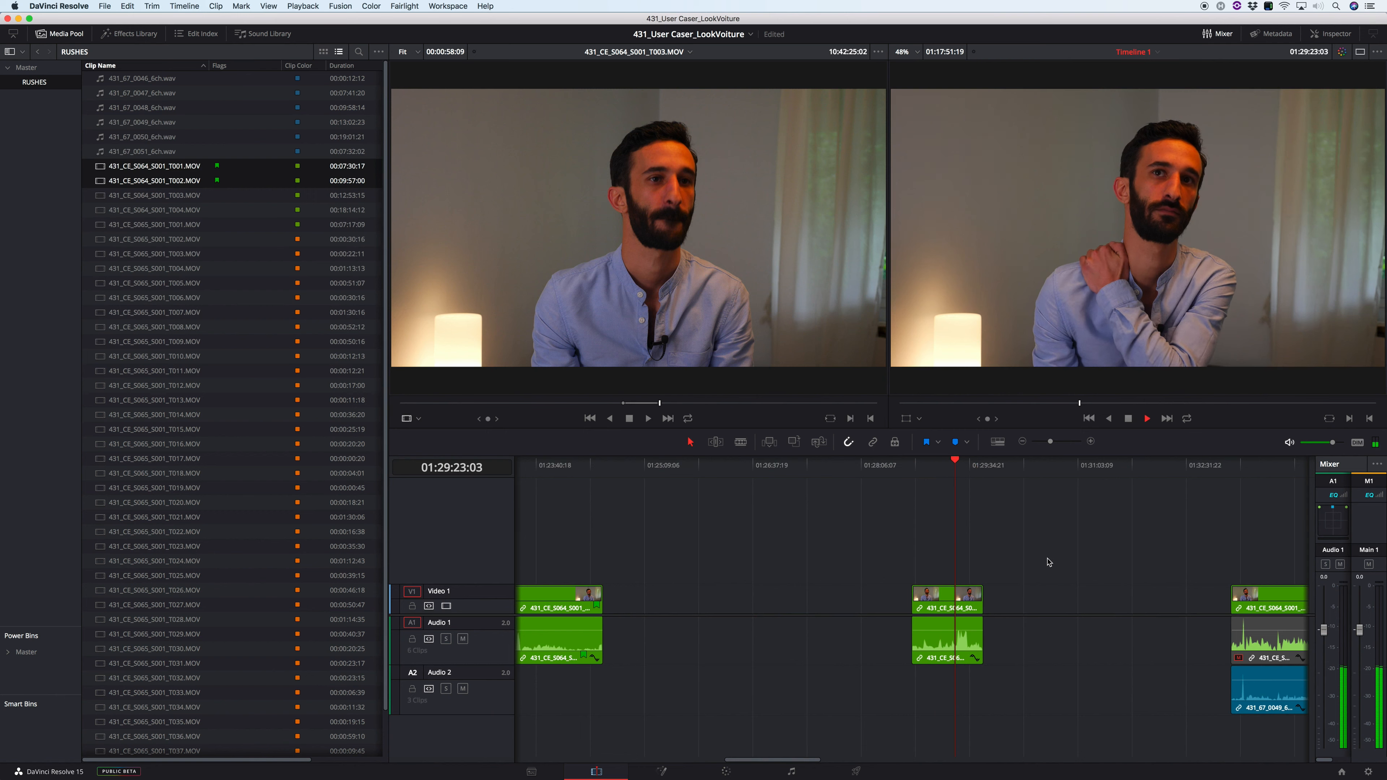
pyautogui.press('space')
pyautogui.click(554, 470)
pyautogui.press('space')
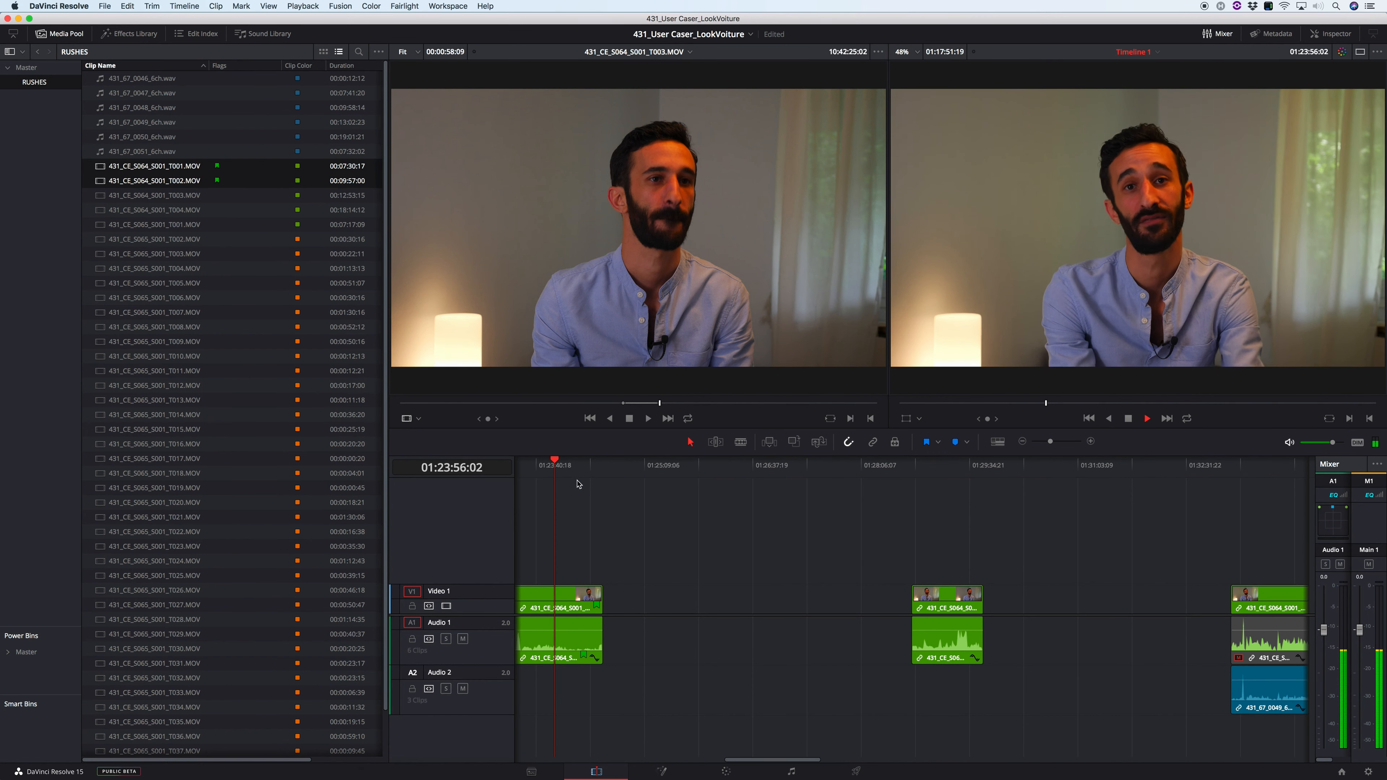
pyautogui.press('space')
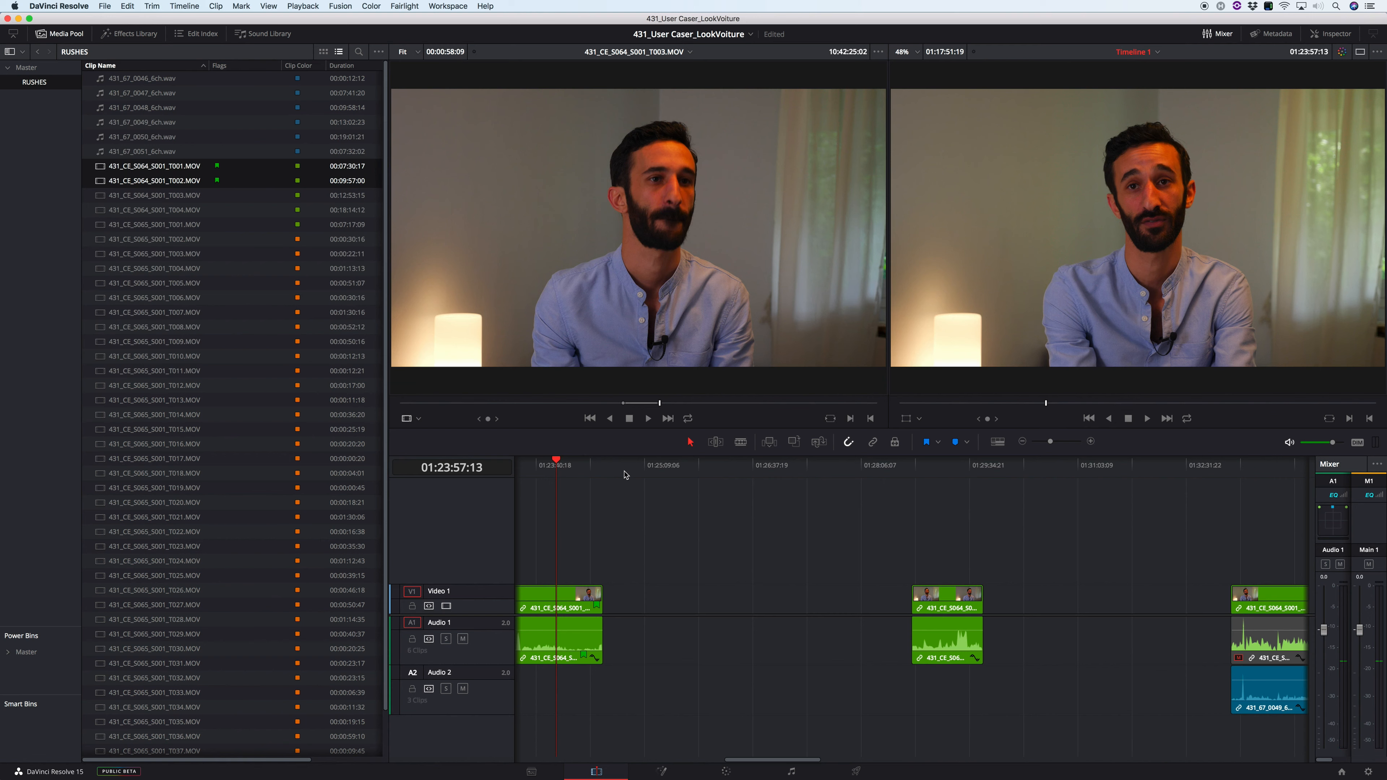
# Step: Delete the short T003 excerpt from the gap between the T002 and T003 clips
pyautogui.click(905, 580)
pyautogui.moveTo(909, 590); pyautogui.dragTo(1009, 702)
pyautogui.press('BackSpace')
pyautogui.press('super+minus')
pyautogui.press('super+minus')
pyautogui.press('super+minus')
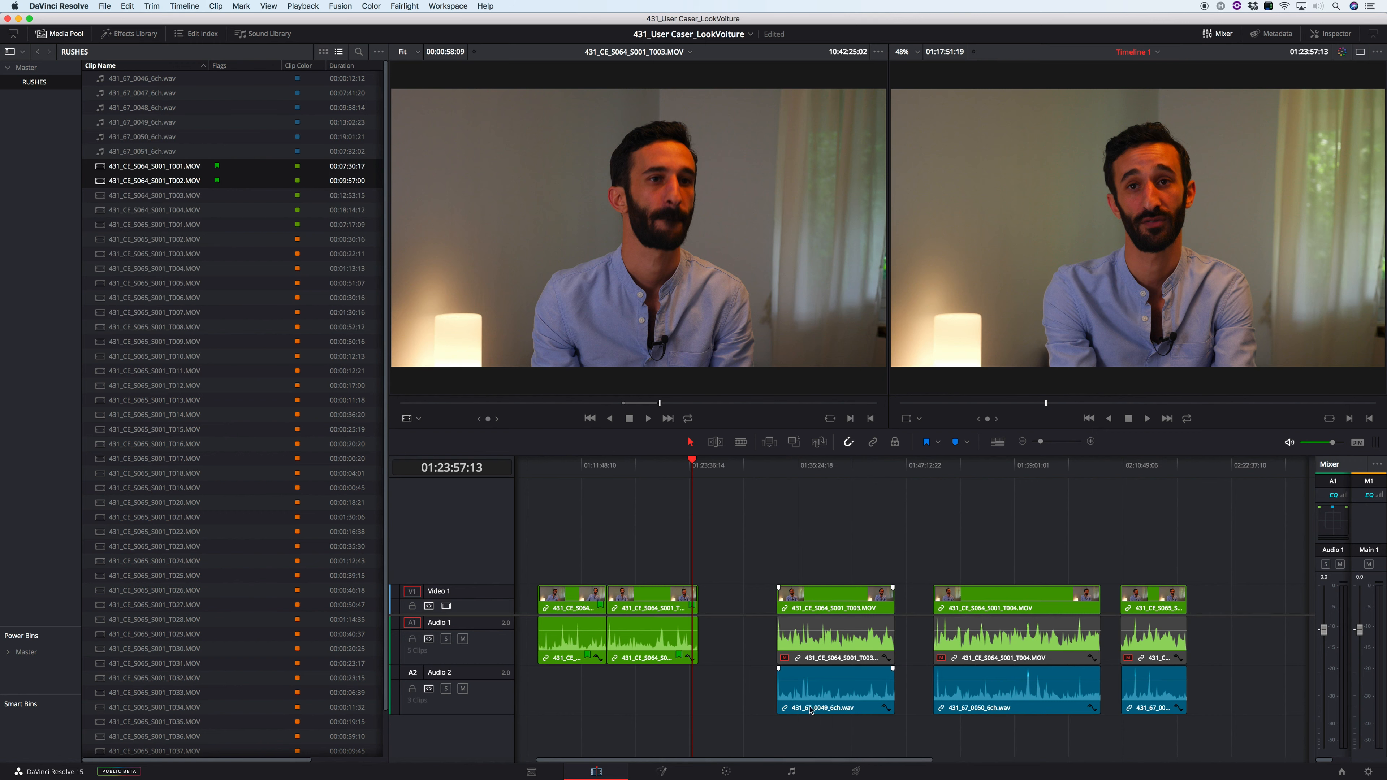
# Step: Try to move the 431_67_0049_6ch.wav clip on Audio 2 separately from its video
pyautogui.click(829, 697)
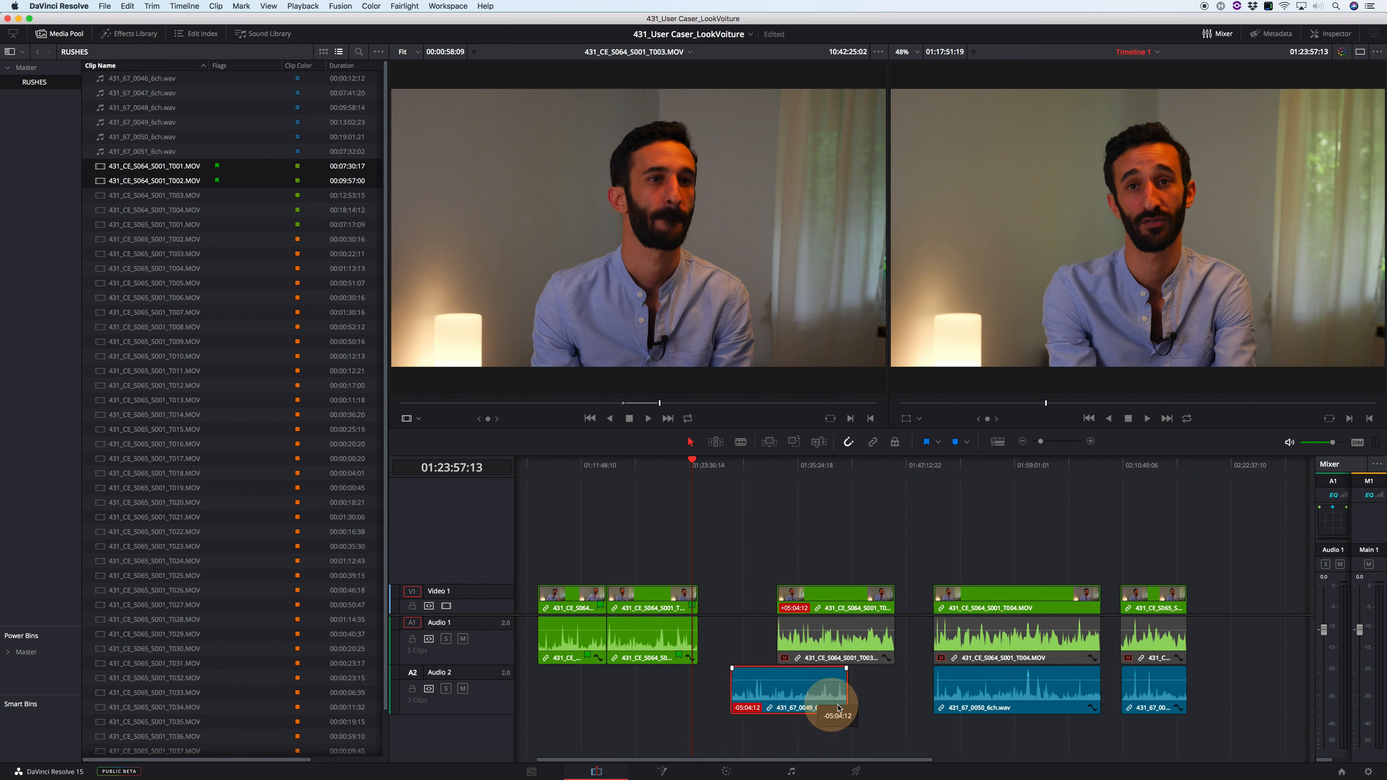
pyautogui.click(873, 493)
# Step: Shift the T003 video slightly earlier together with its audio using Linked Selection, and switch Linked Selection off again
pyautogui.click(872, 443)
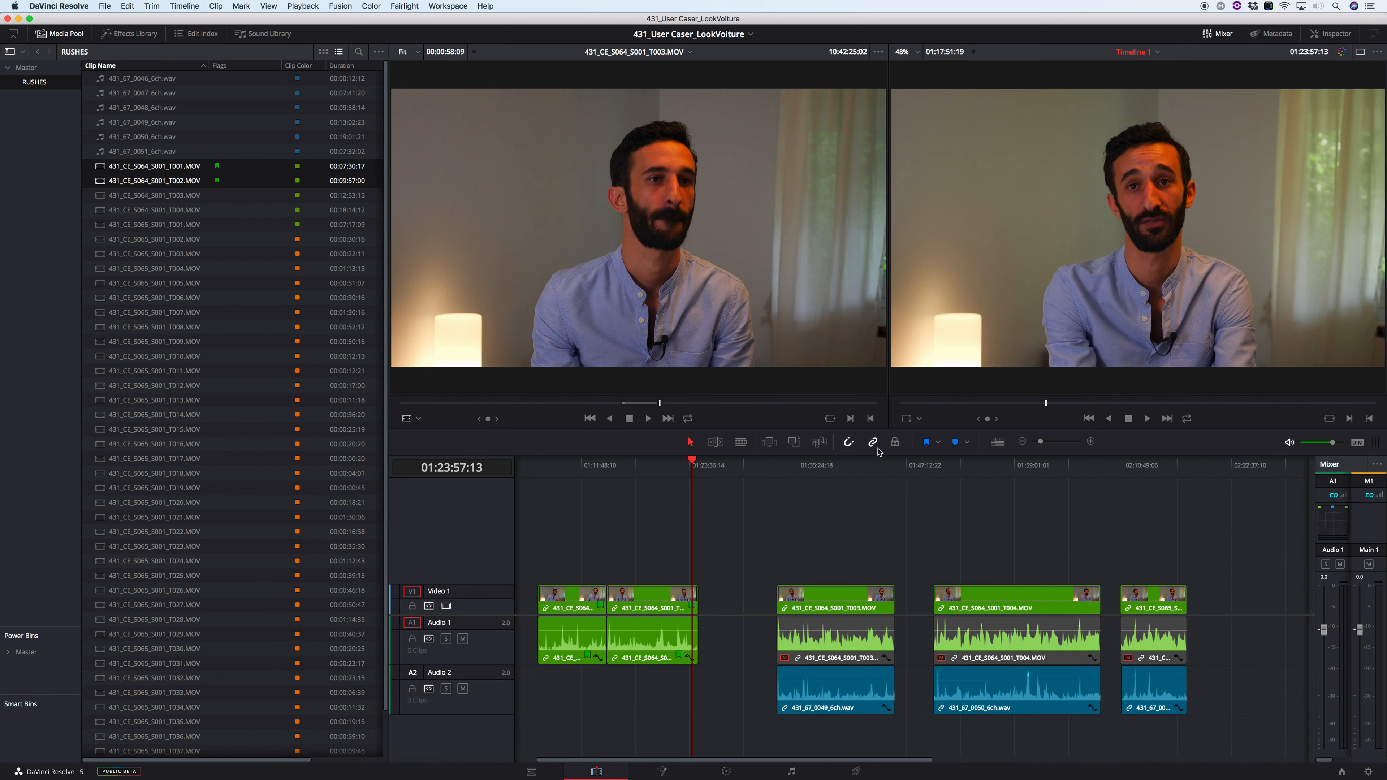
pyautogui.moveTo(841, 609); pyautogui.dragTo(833, 608)
pyautogui.click(873, 442)
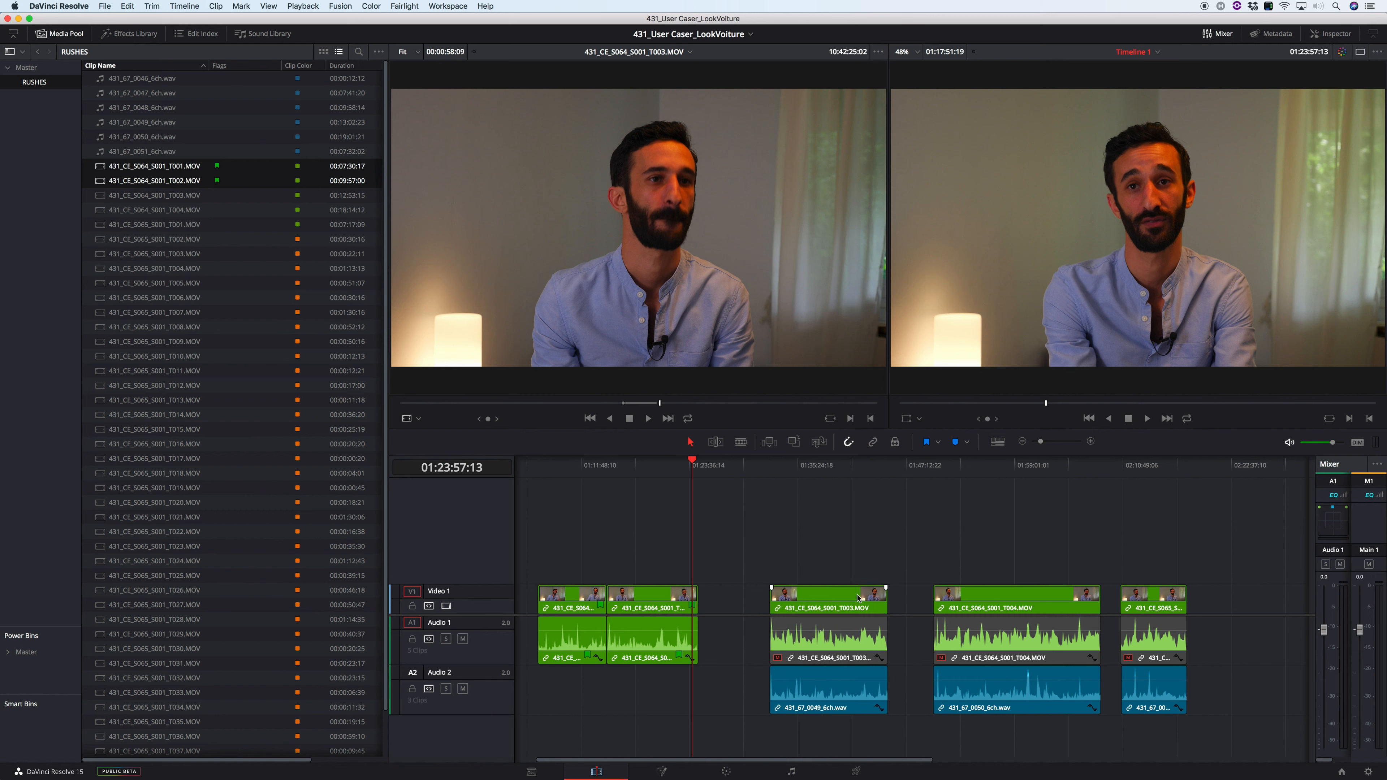
# Step: Toggle the T003 clip's camera audio on Audio 1 between enabled and disabled
pyautogui.moveTo(844, 700); pyautogui.dragTo(844, 700)
pyautogui.click(861, 501)
pyautogui.click(775, 641)
pyautogui.press('d')
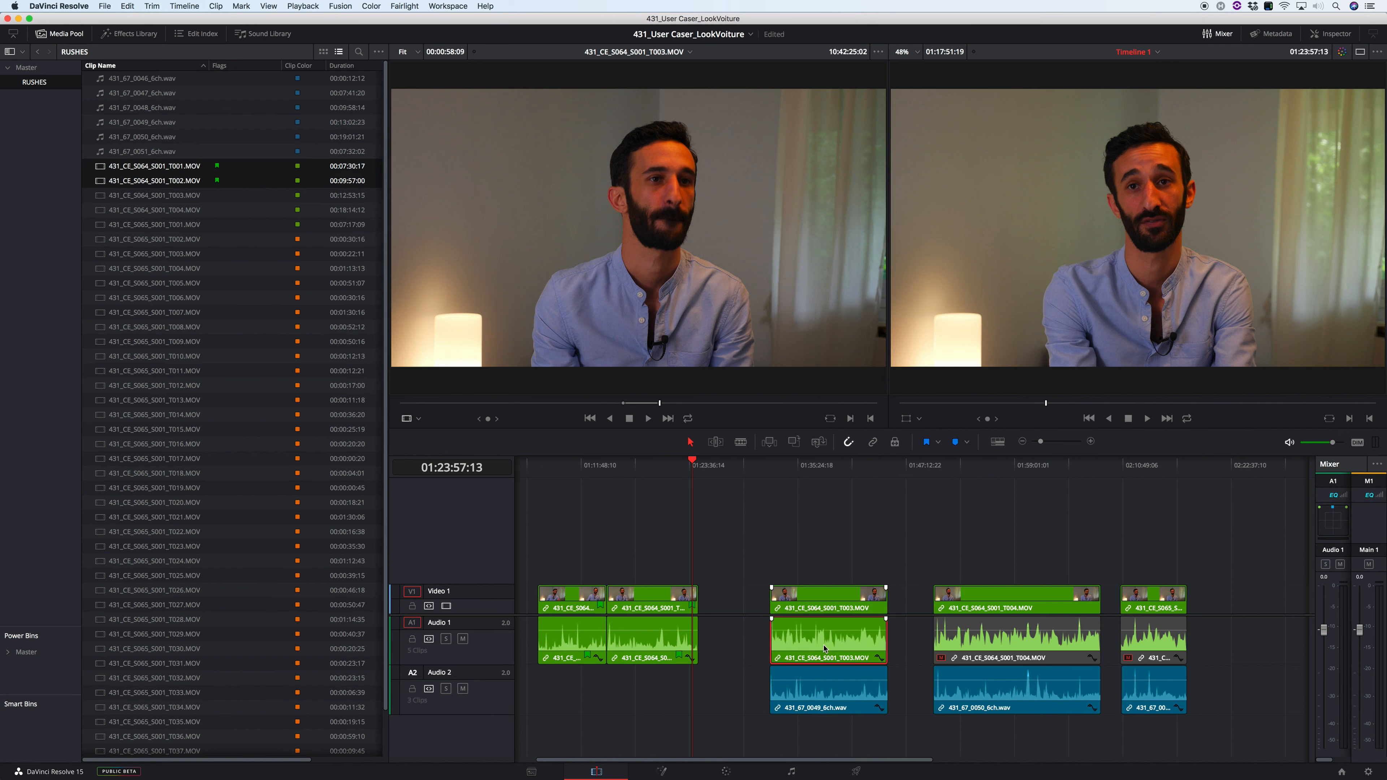
pyautogui.press('d')
pyautogui.press('d')
# Step: Delete the camera audio of the last three clips from Audio 1 and move their WAV clips up from Audio 2
pyautogui.click(820, 737)
pyautogui.moveTo(753, 654); pyautogui.dragTo(1233, 635)
pyautogui.press('BackSpace')
pyautogui.click(1240, 710)
pyautogui.moveTo(1240, 711); pyautogui.dragTo(825, 661)
pyautogui.click(834, 723)
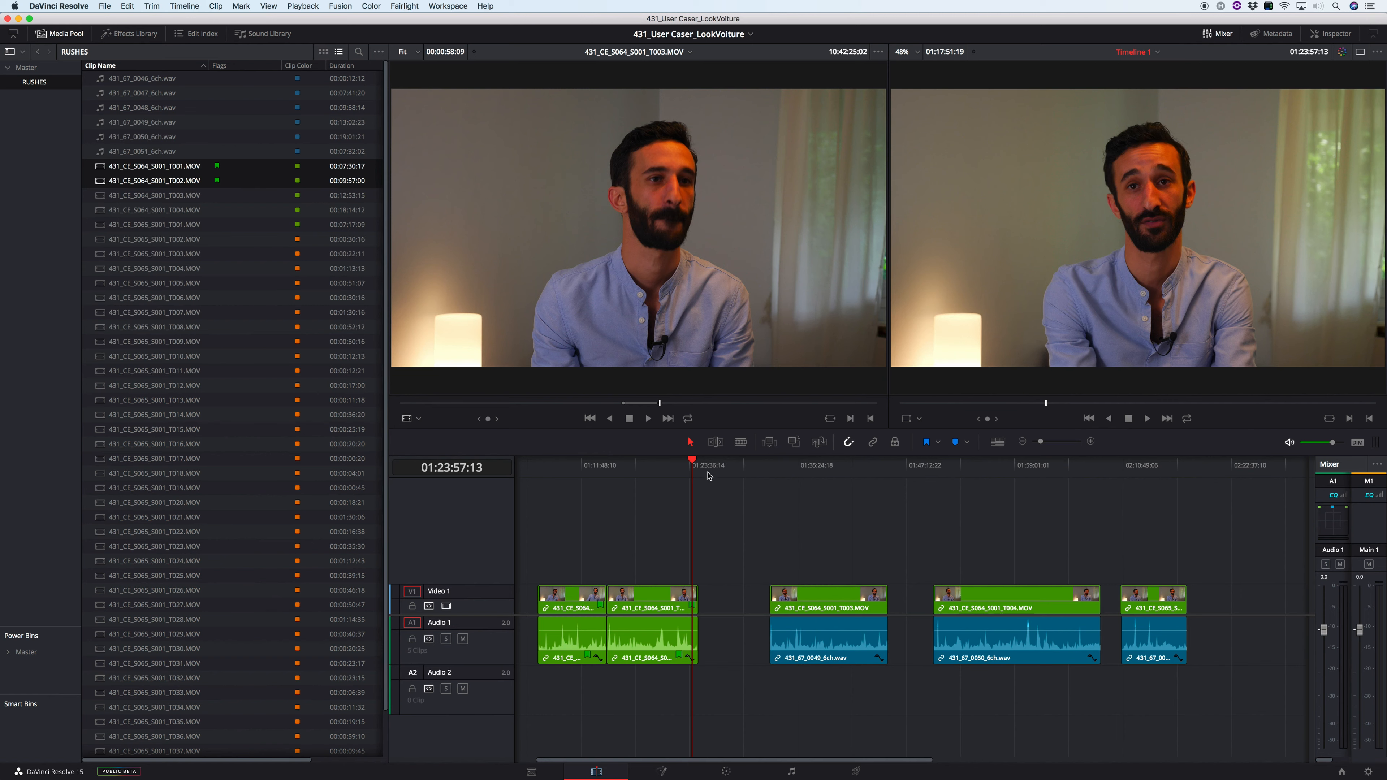
# Step: Mark the empty gap before the first clip and ripple delete it so the clips start at 01:00:00:00
pyautogui.click(729, 466)
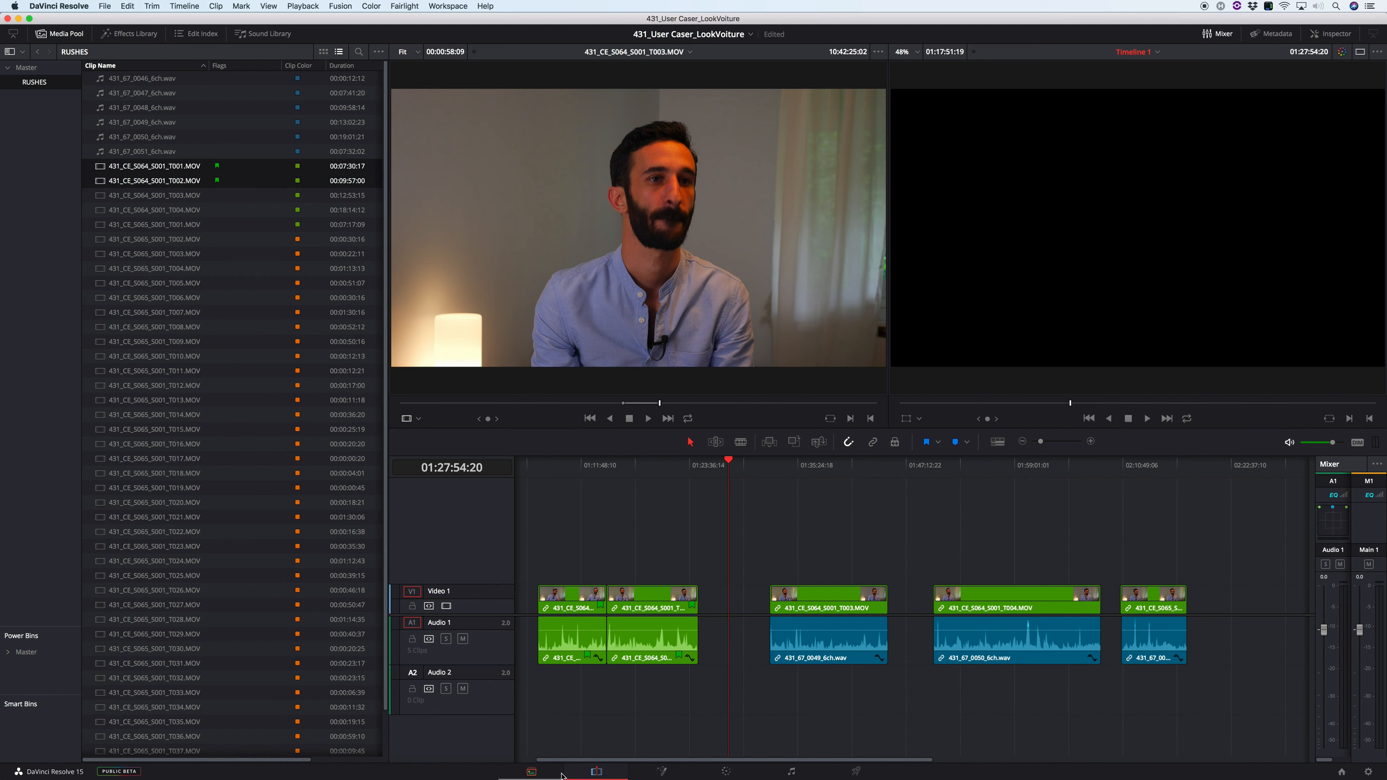
pyautogui.moveTo(565, 760); pyautogui.dragTo(543, 760)
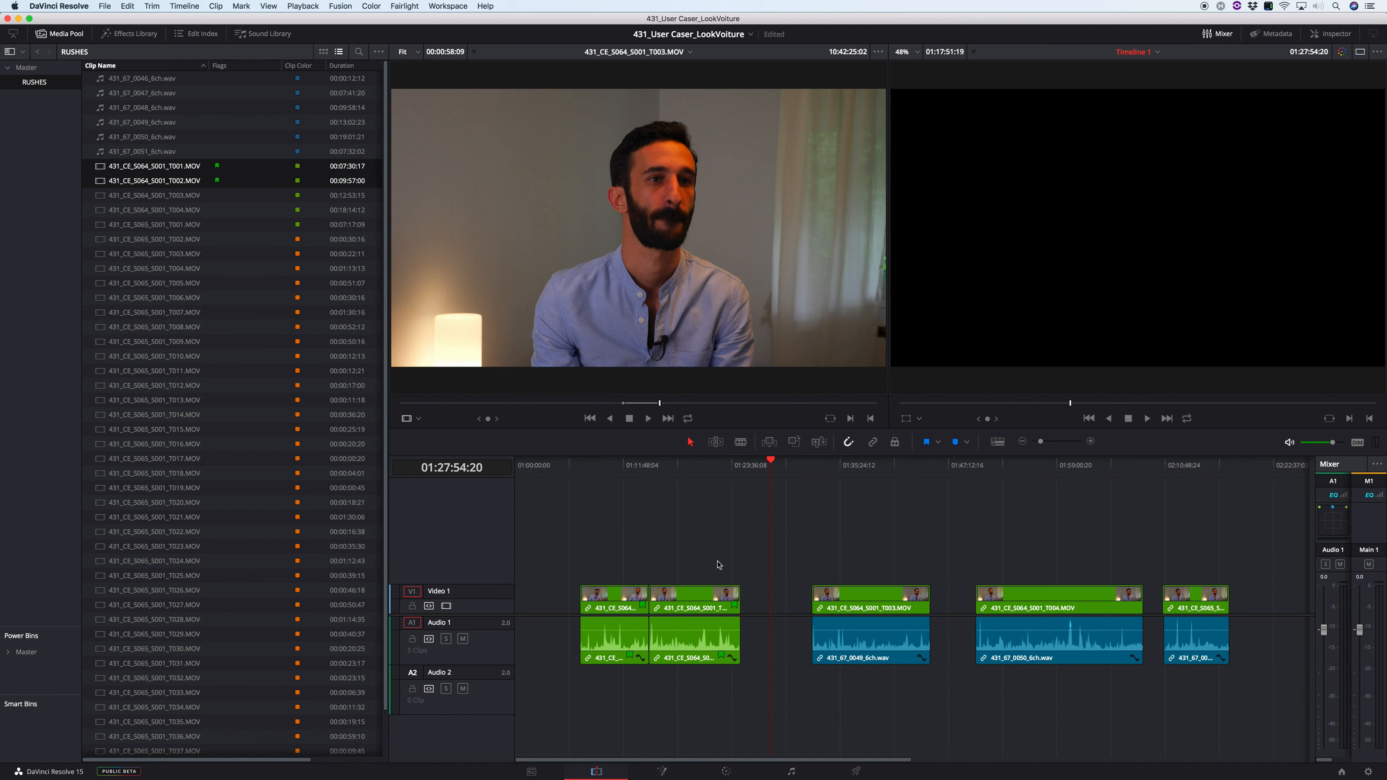
pyautogui.click(541, 465)
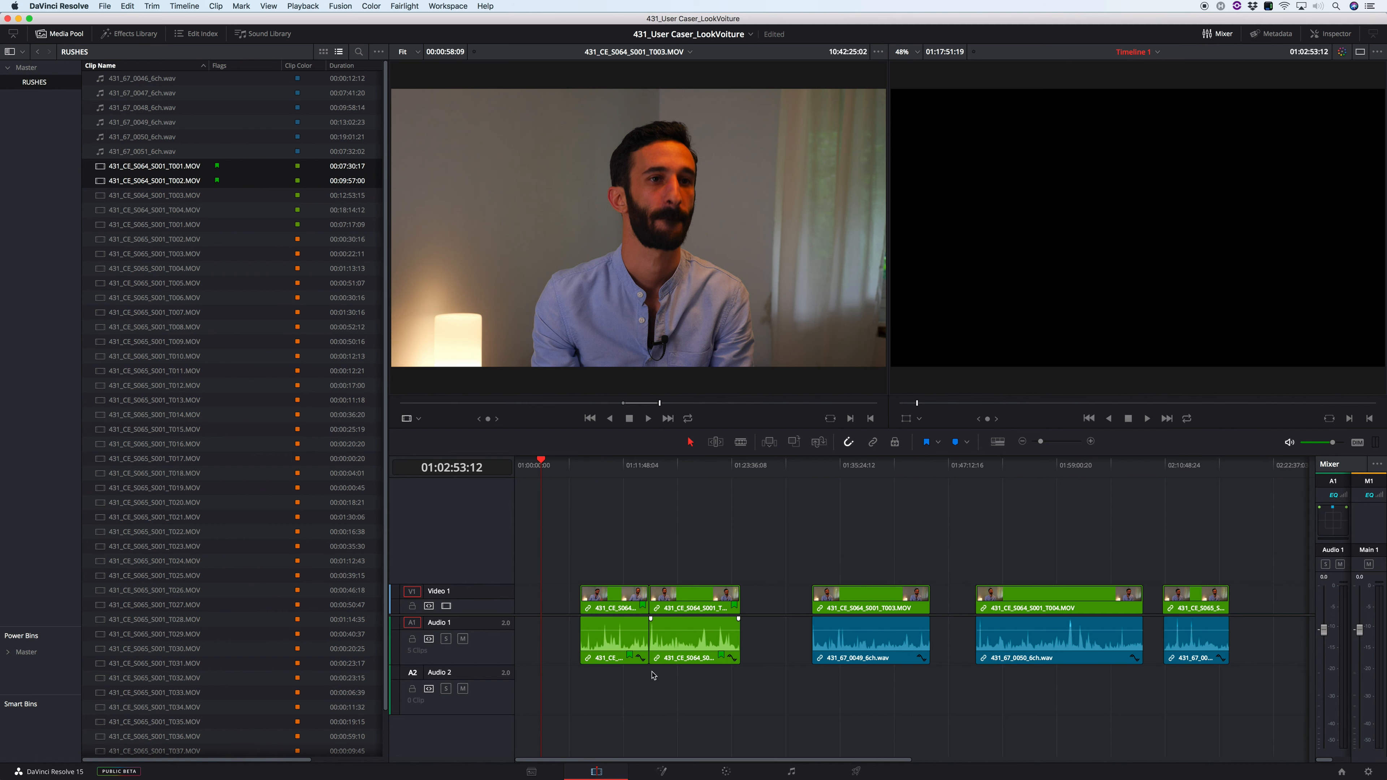
pyautogui.press('x')
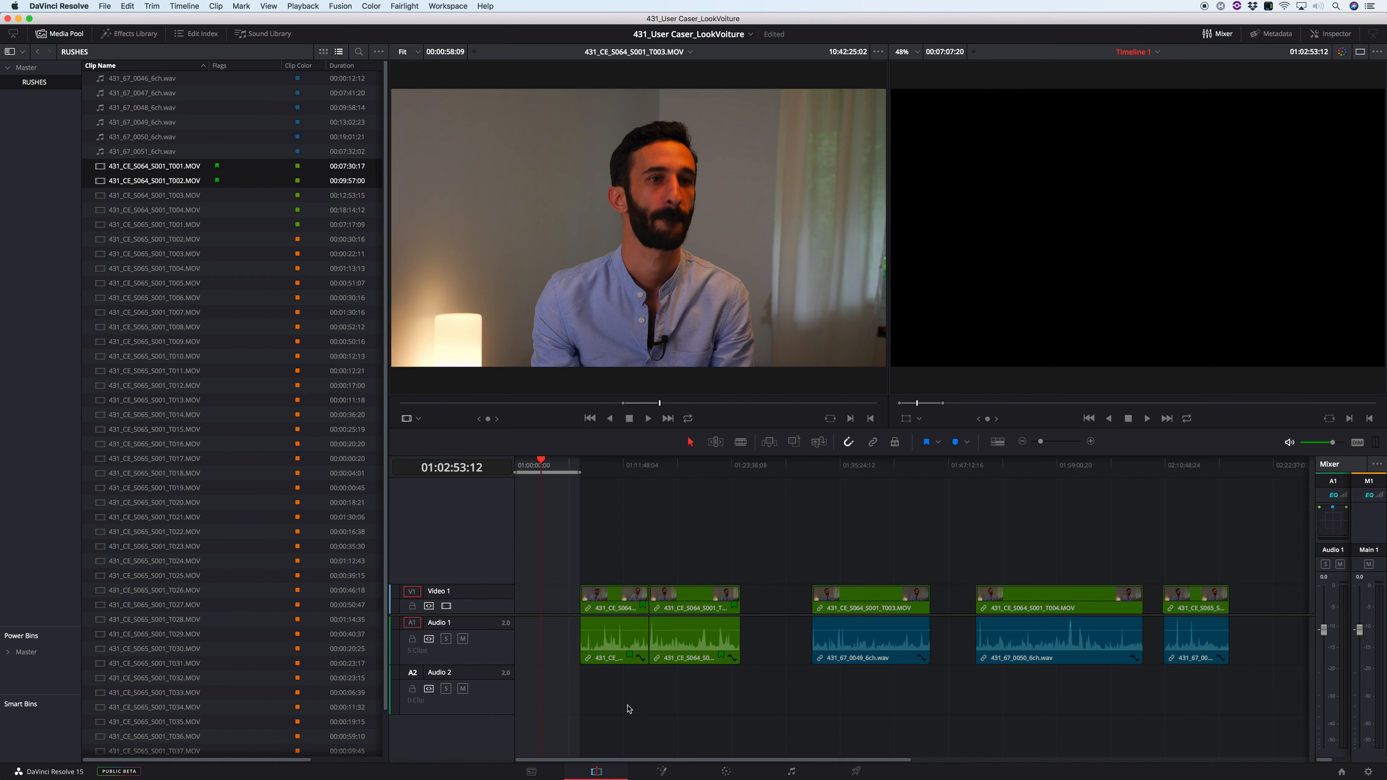
pyautogui.press('Delete')
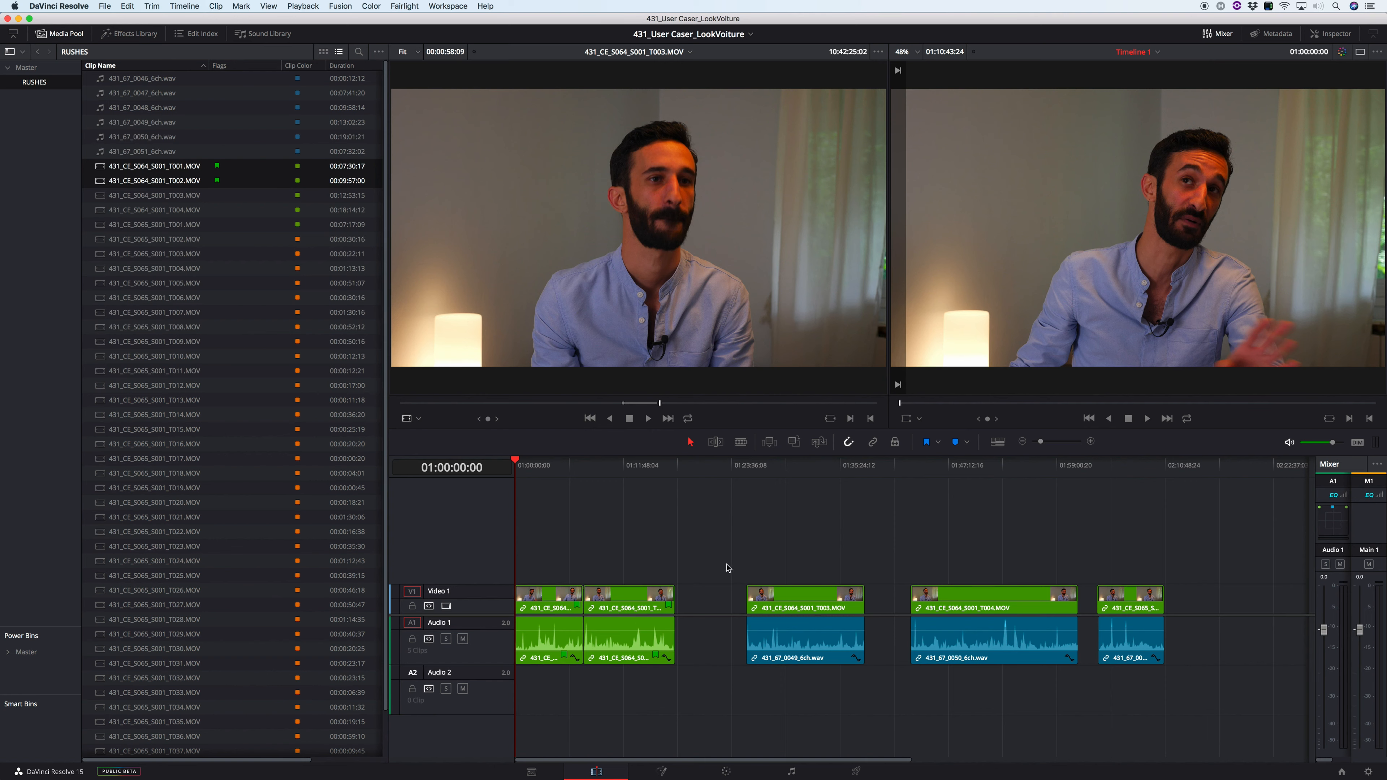
# Step: Apply Delete Gaps to the timeline and undo it
pyautogui.click(694, 471)
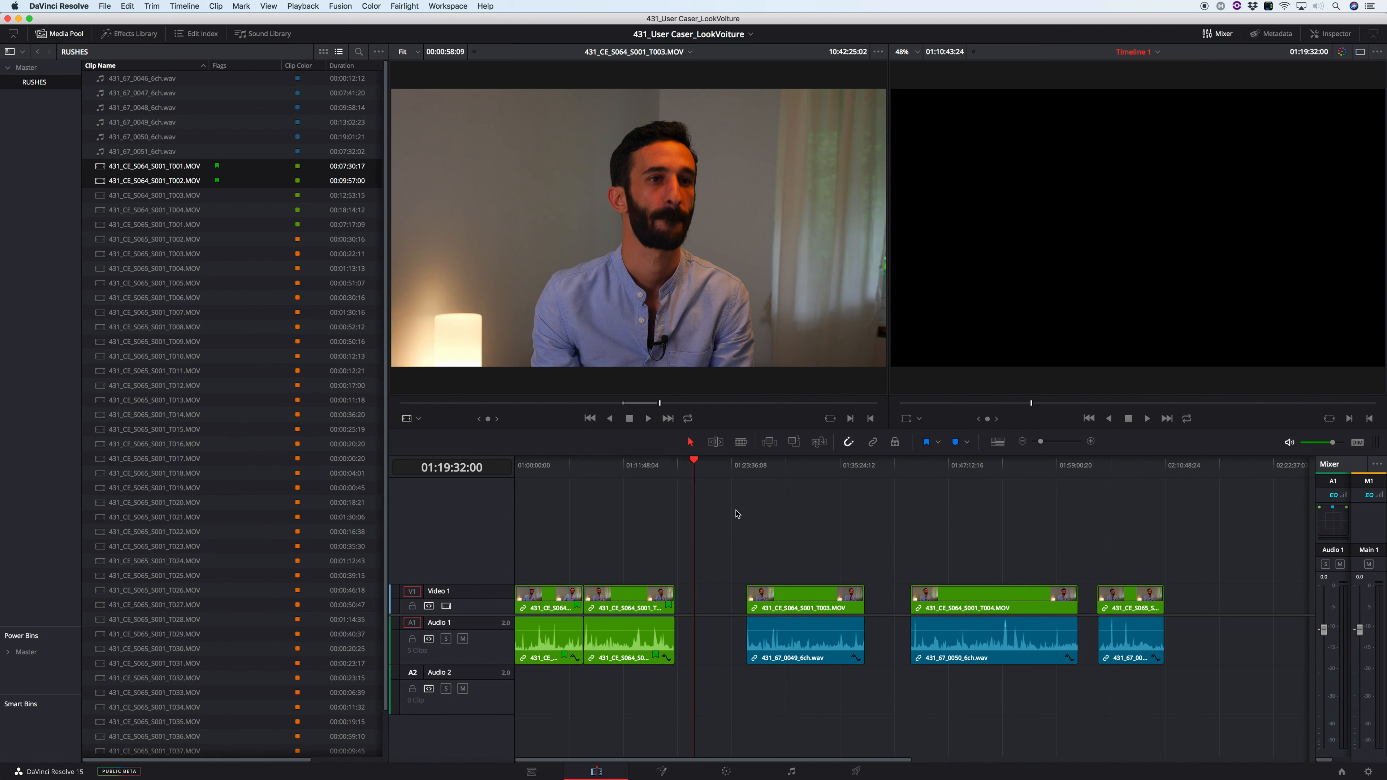
pyautogui.click(123, 5)
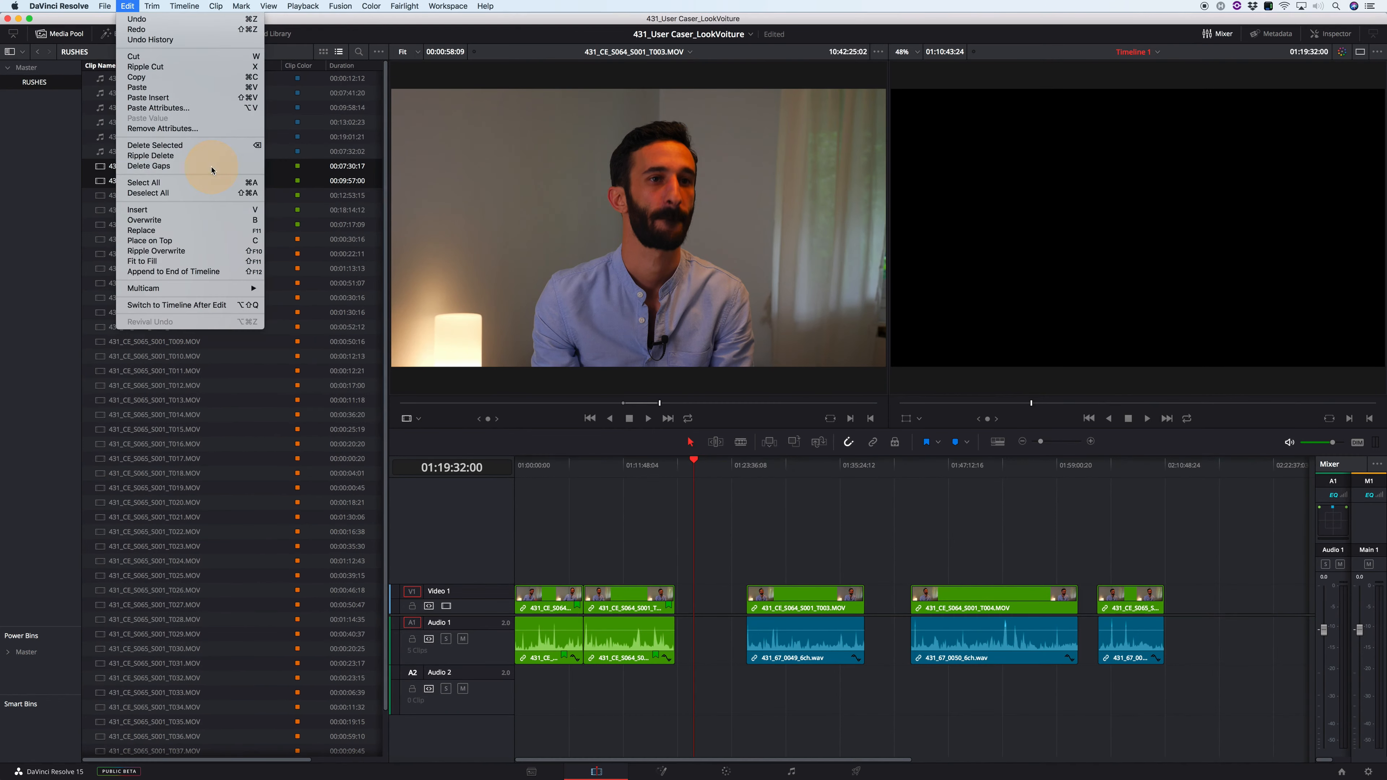
pyautogui.click(223, 276)
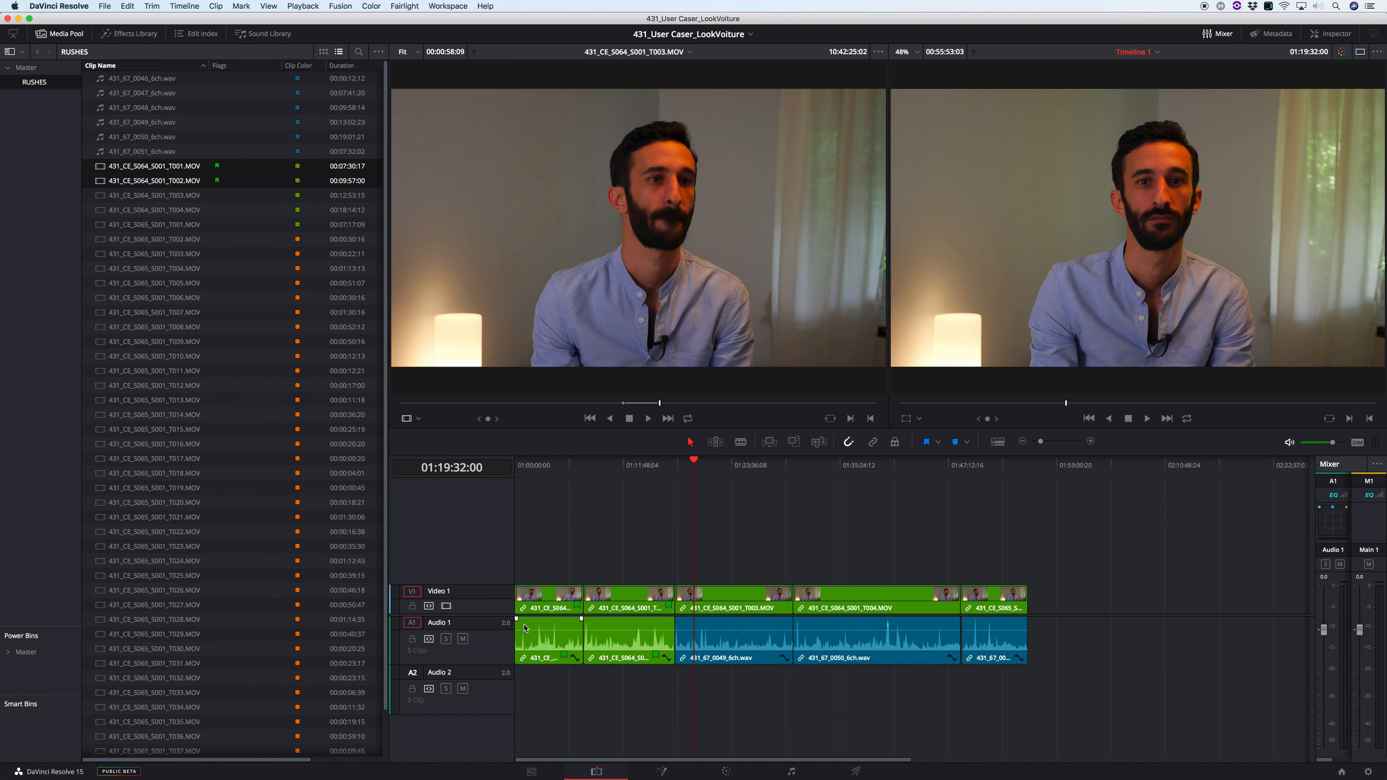
pyautogui.press('super+z')
# Step: Try Delete Gaps with Audio 1's auto-select and destination turned off, and undo the gap deletion
pyautogui.click(429, 638)
pyautogui.click(418, 625)
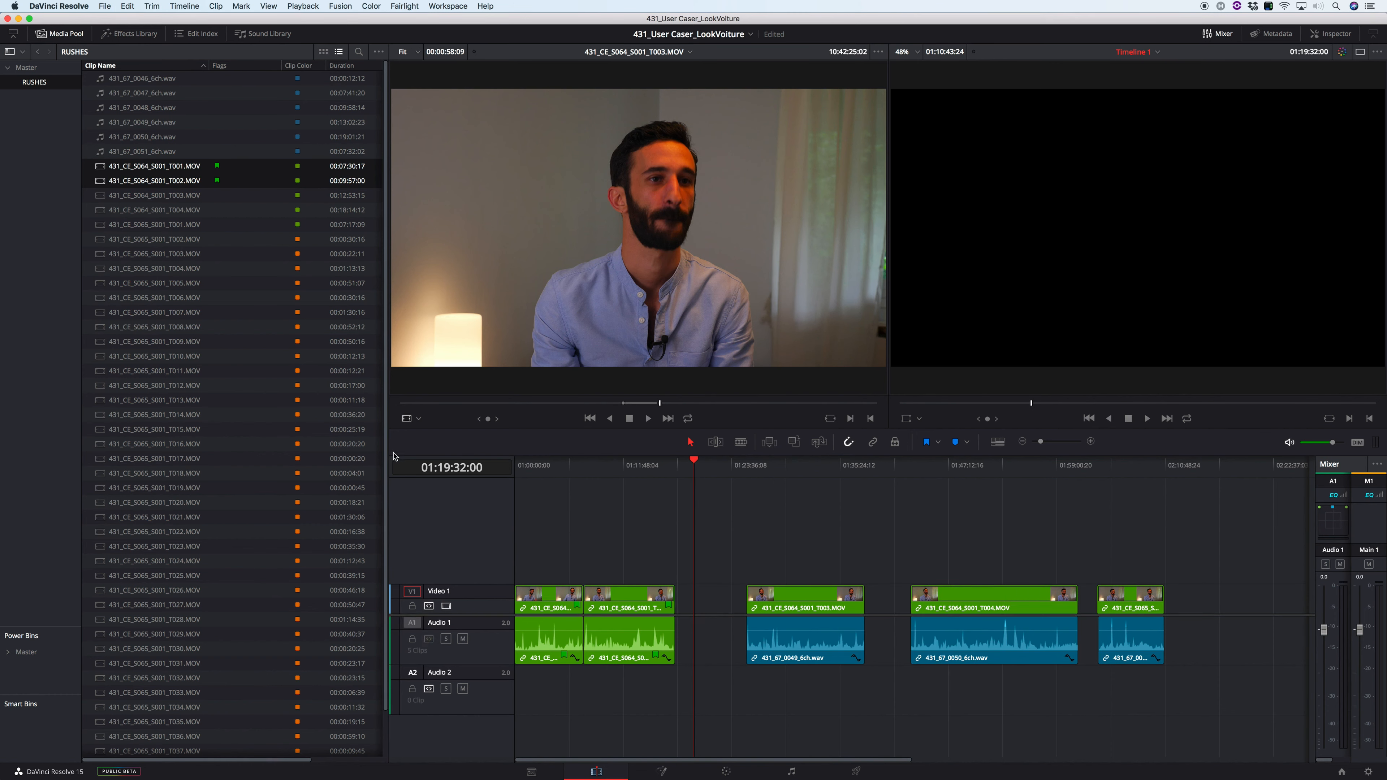
pyautogui.click(127, 6)
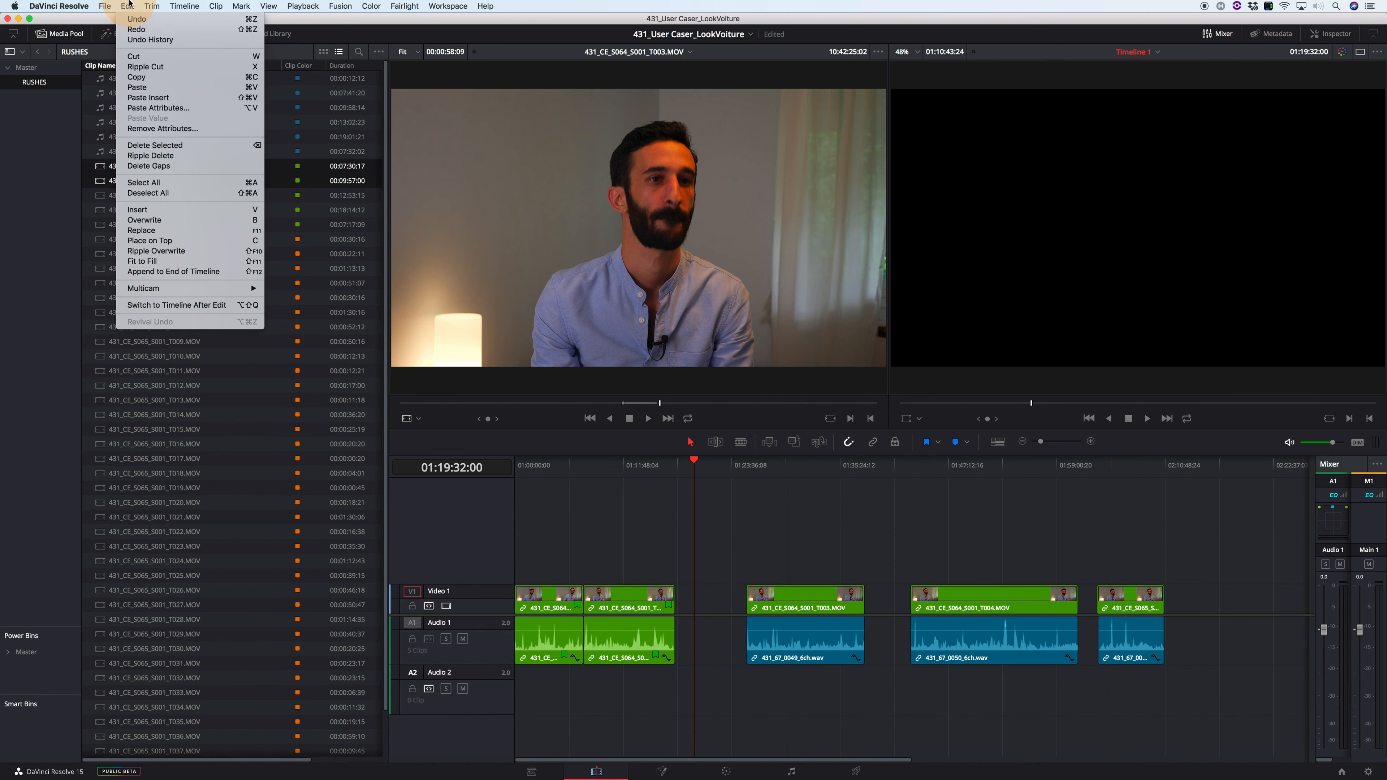
pyautogui.click(173, 166)
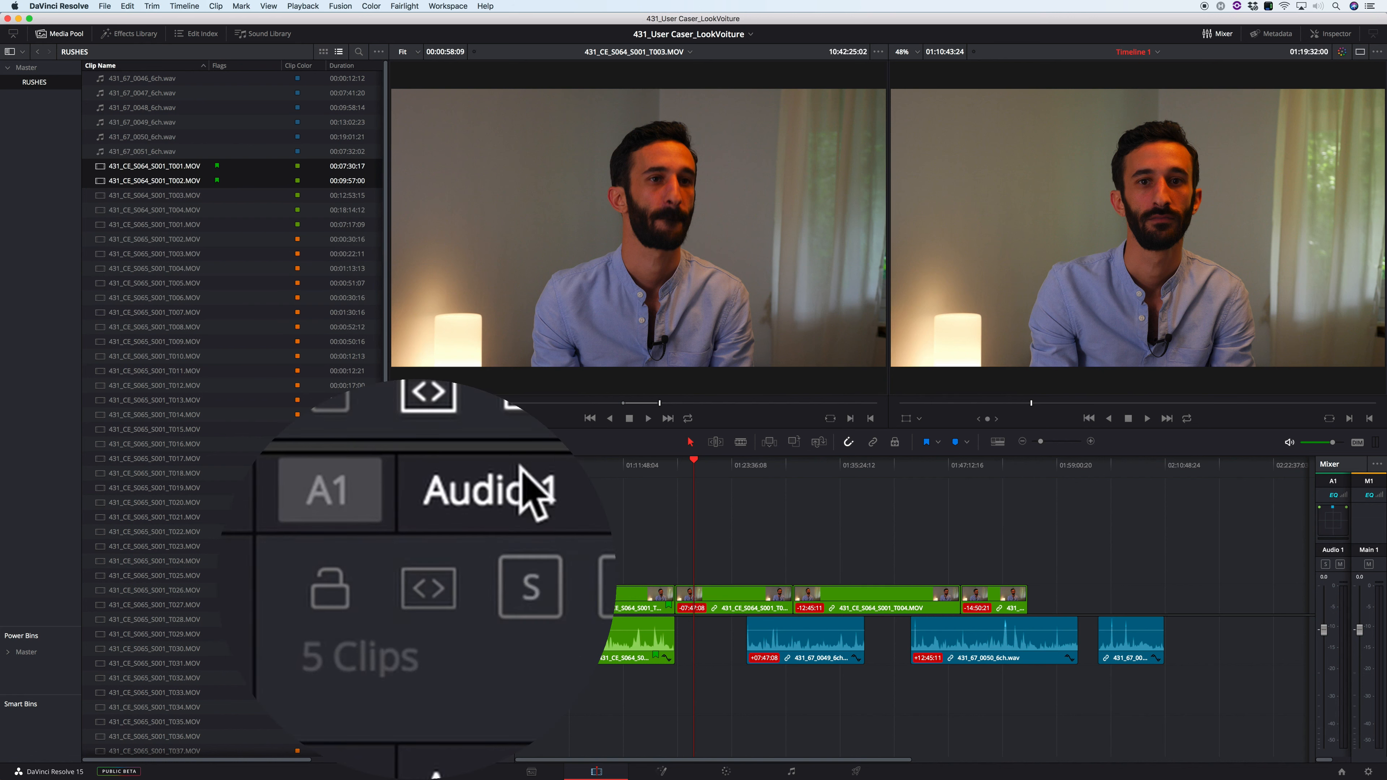
pyautogui.click(433, 584)
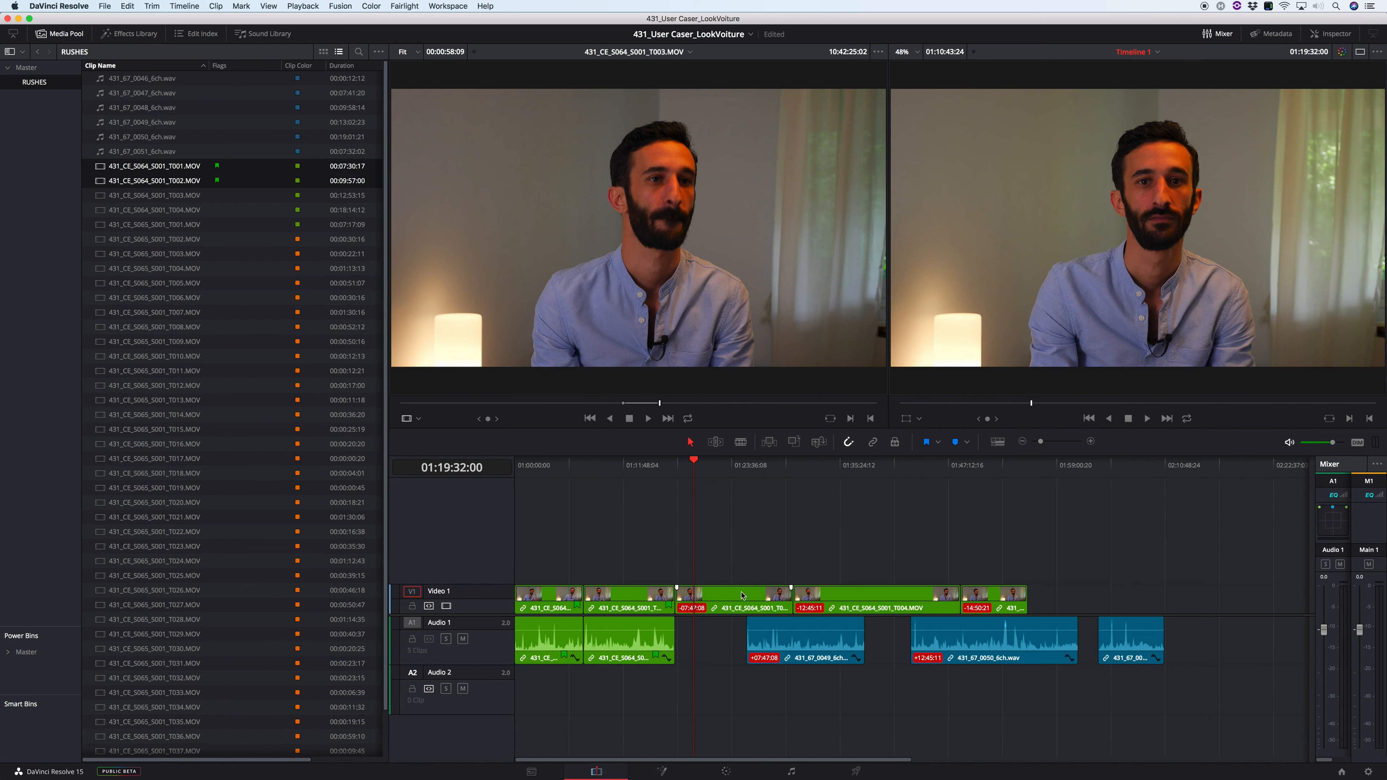
pyautogui.press('alt+super+1')
pyautogui.press('super+z')
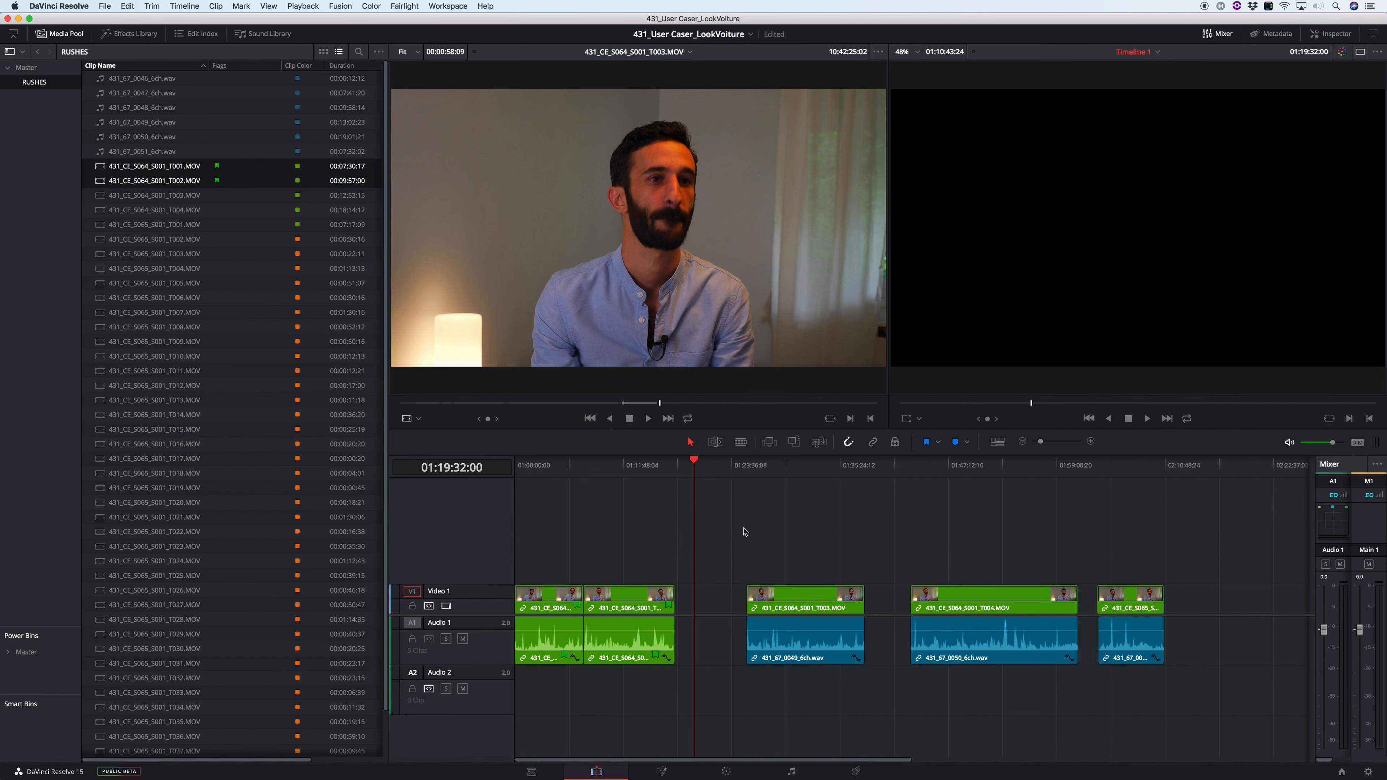
# Step: Ripple delete the three remaining gaps after the T002, T003 and T004 clips, and return the playhead to the timeline's start
pyautogui.click(744, 528)
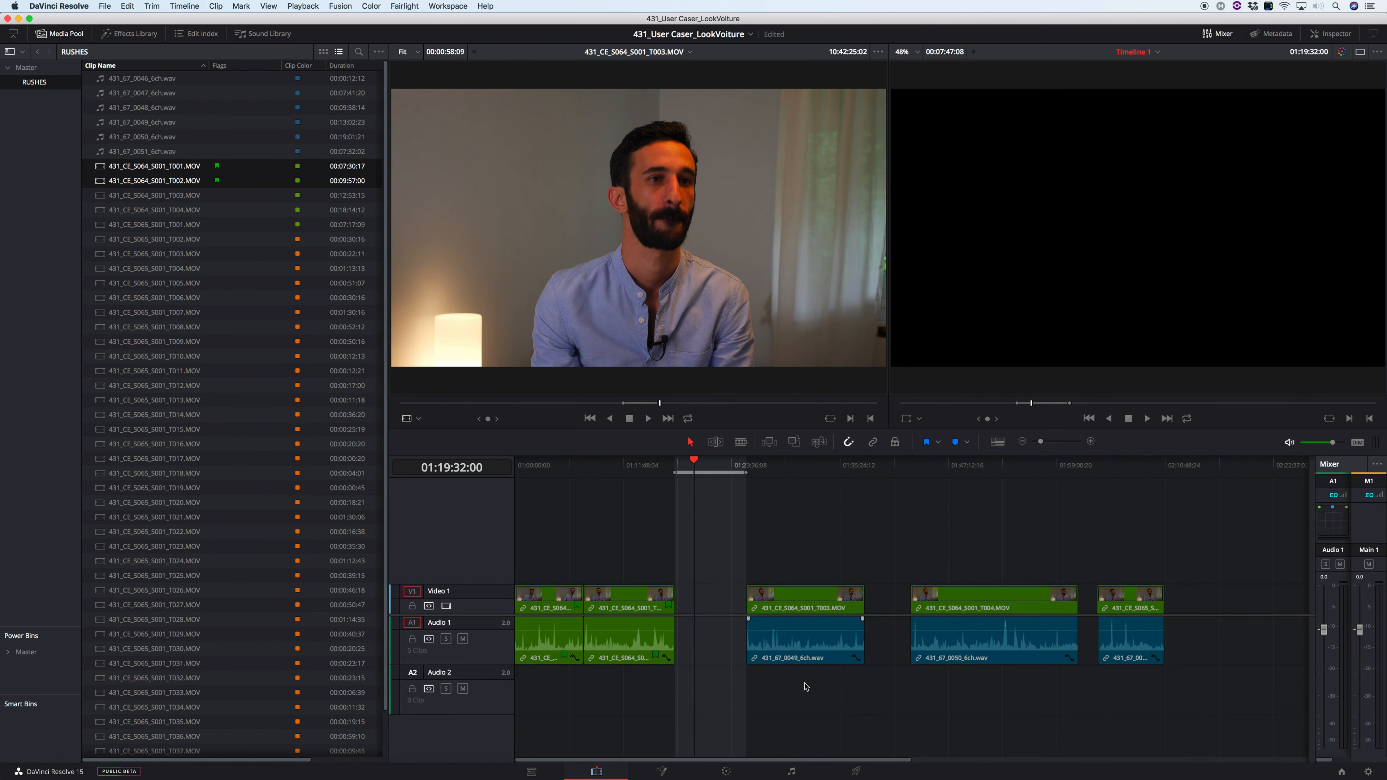
pyautogui.press('BackSpace')
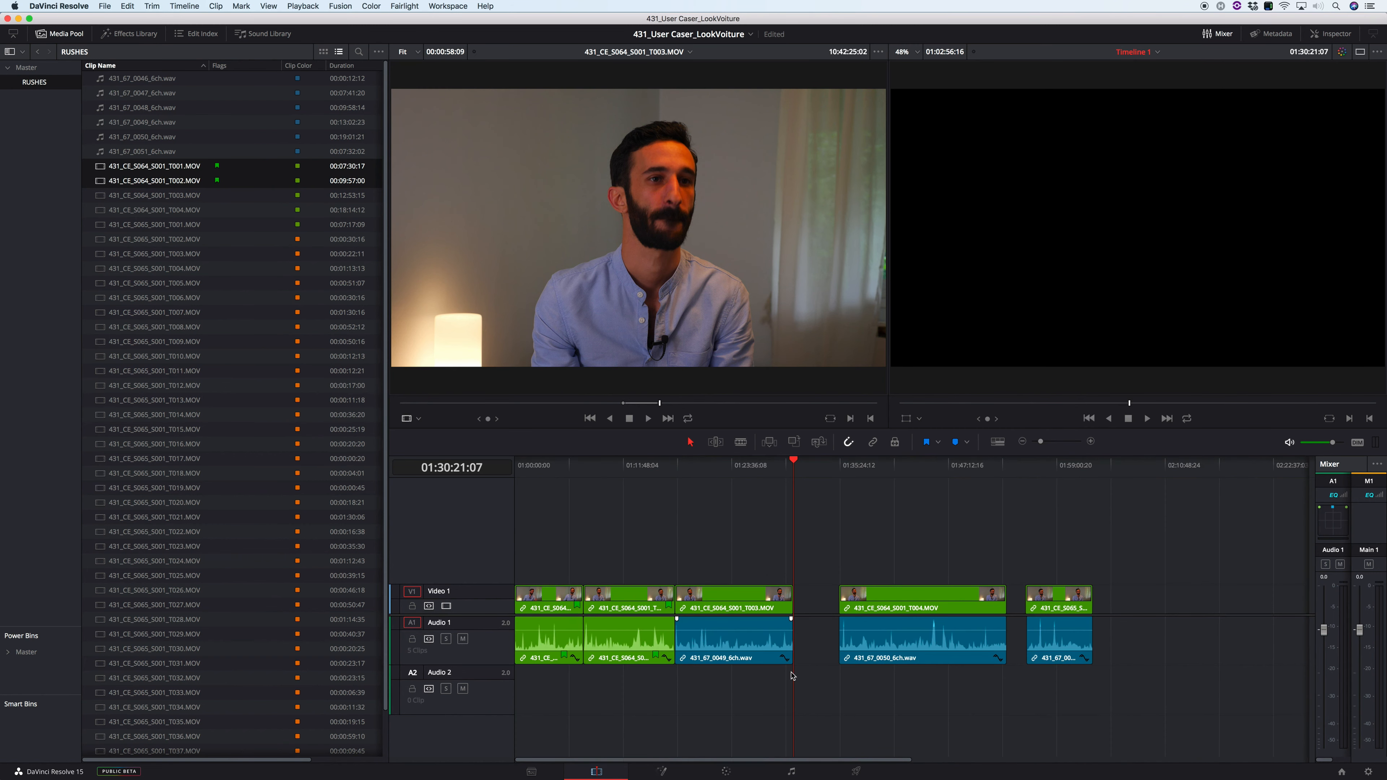
pyautogui.press('x')
pyautogui.press('Delete')
pyautogui.press('Down')
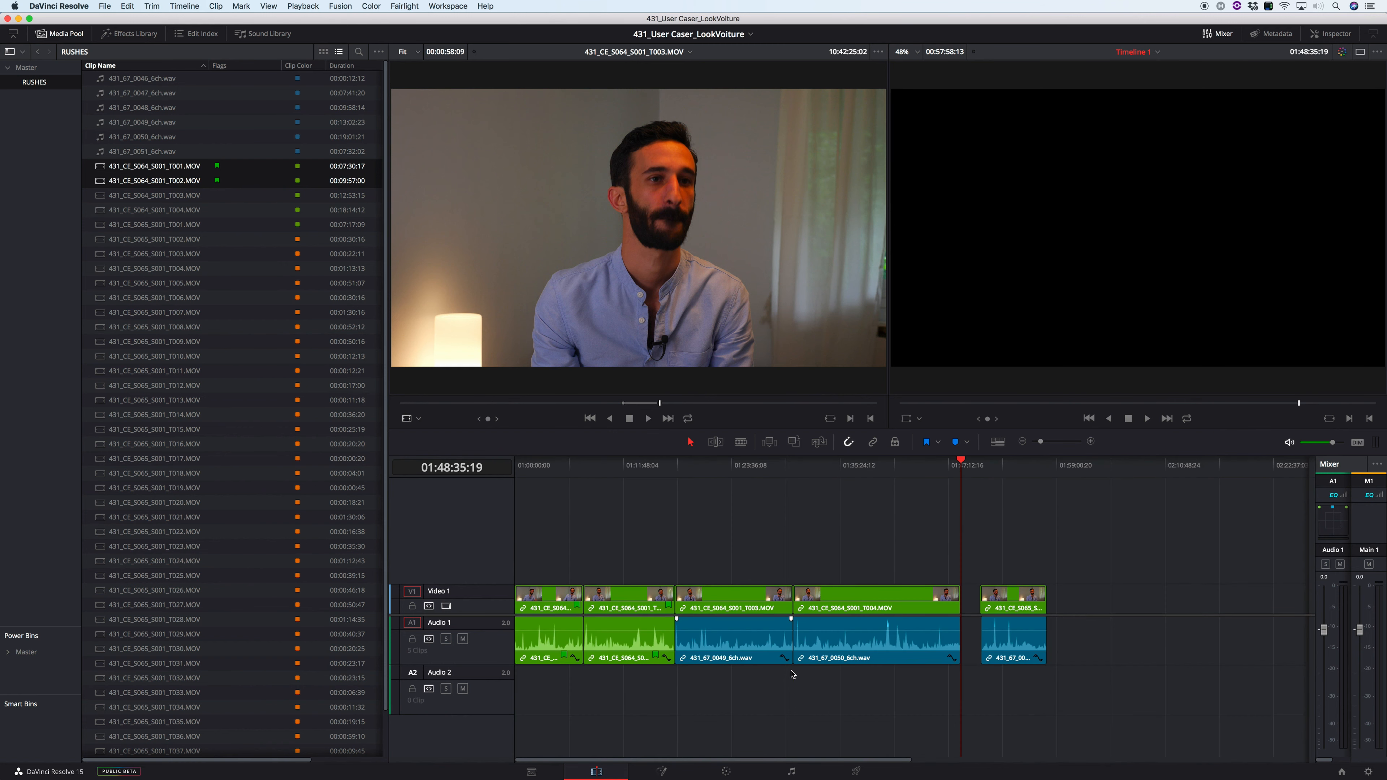
pyautogui.press('x')
pyautogui.press('Delete')
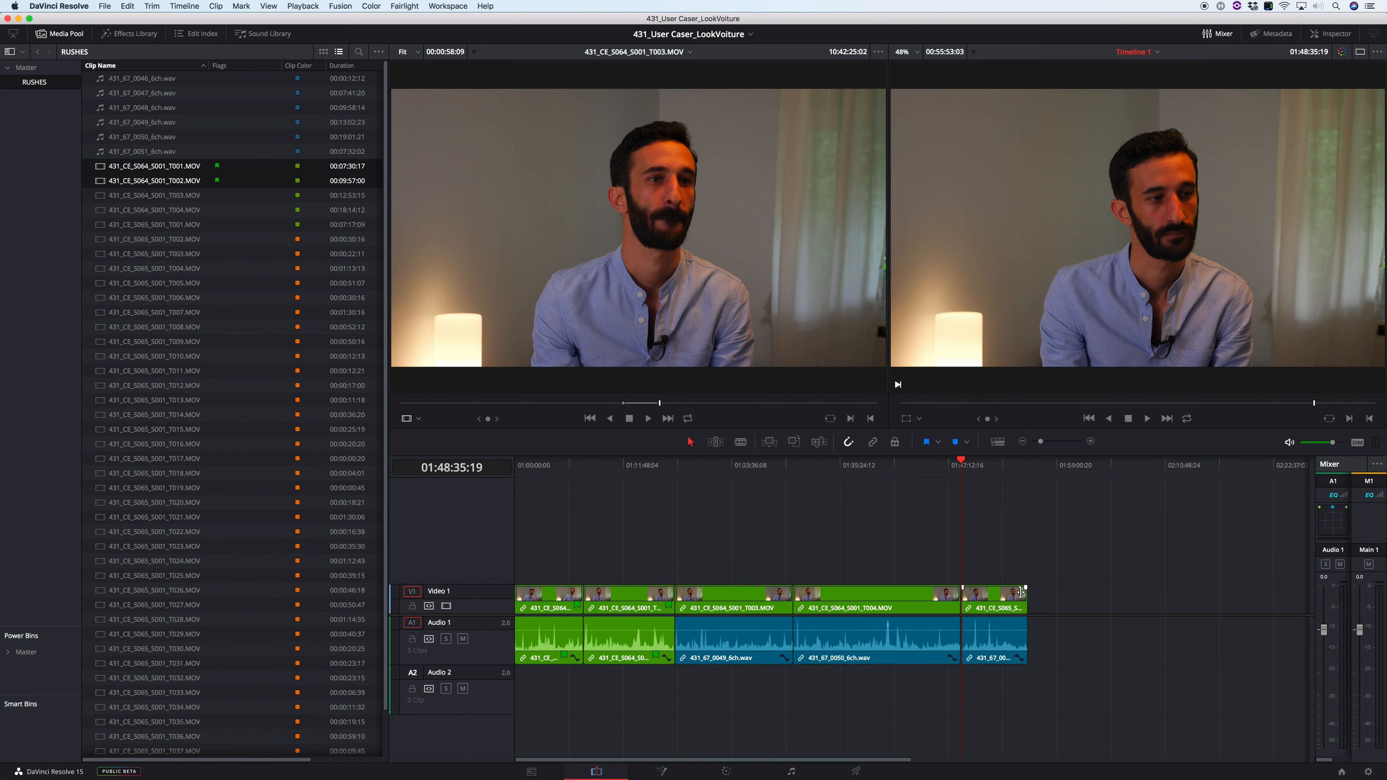
pyautogui.hotkey('shift', 'z')
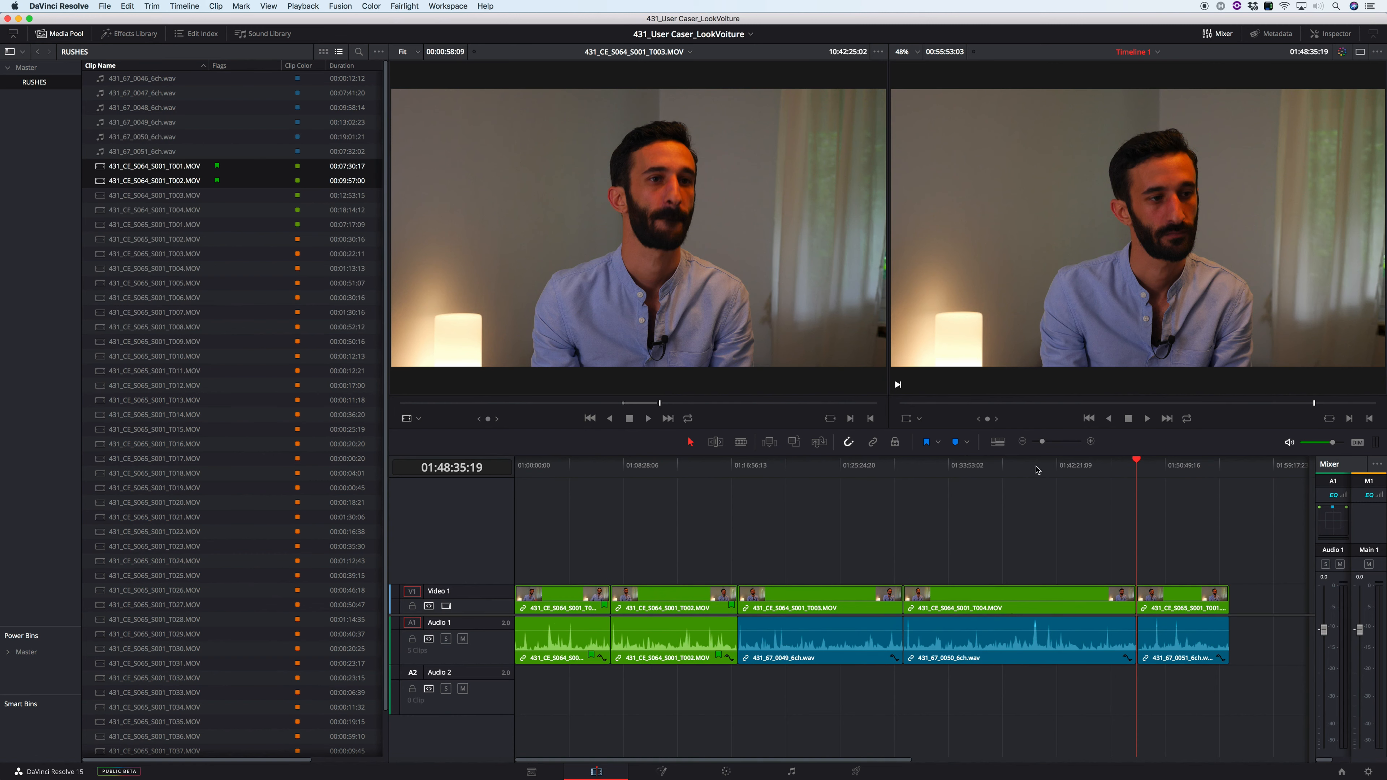
pyautogui.press('Home')
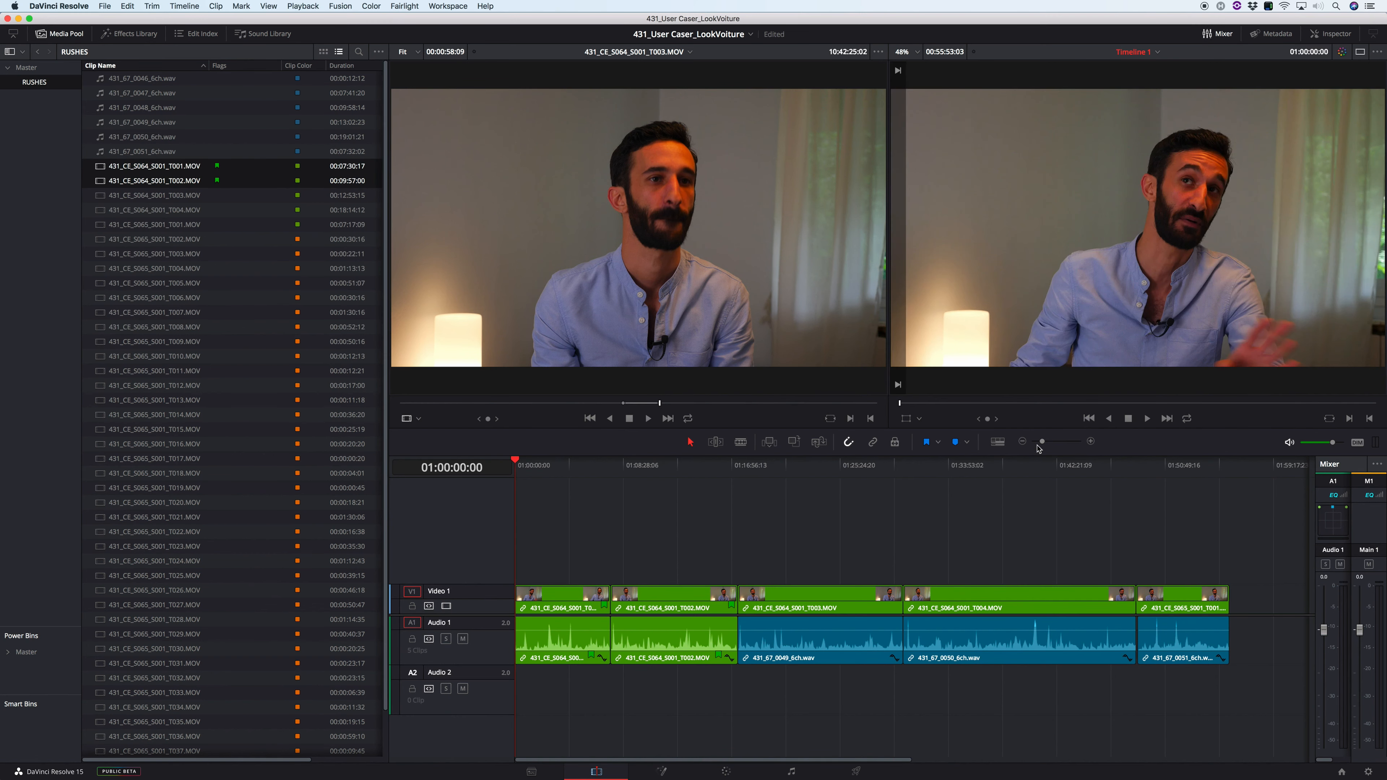